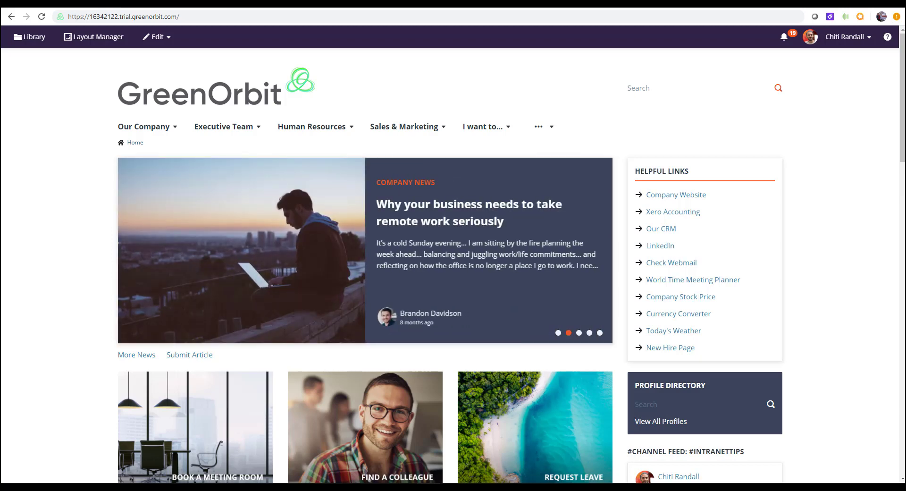
# Step: Go to the site's admin page and start adding a nav bar in the Home site's Nav Editor
pyautogui.moveTo(186, 201)
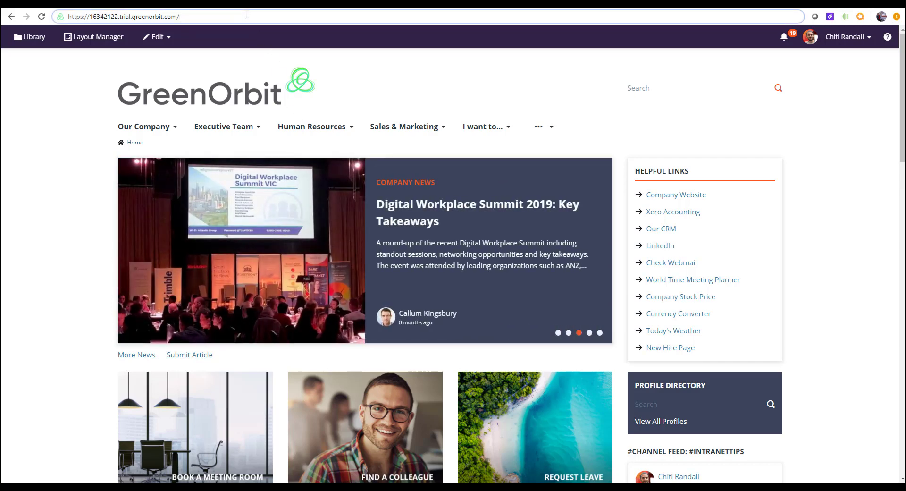
pyautogui.write('admin')
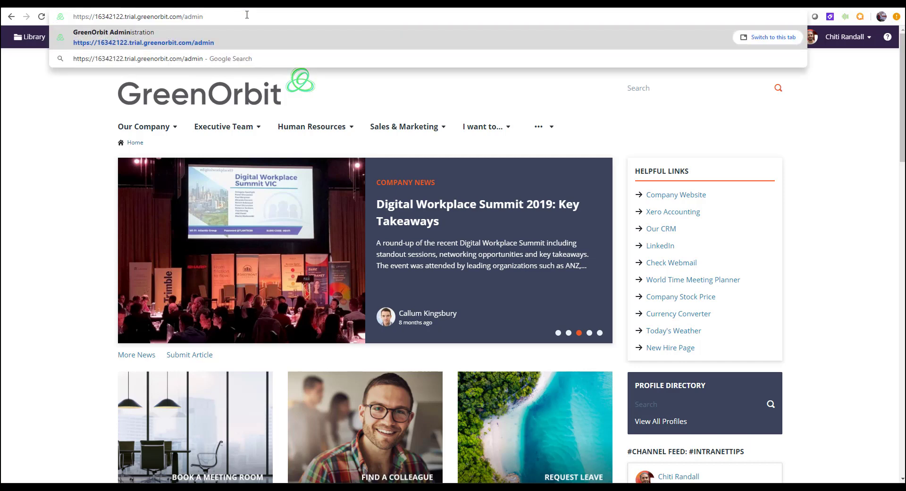
pyautogui.press('Return')
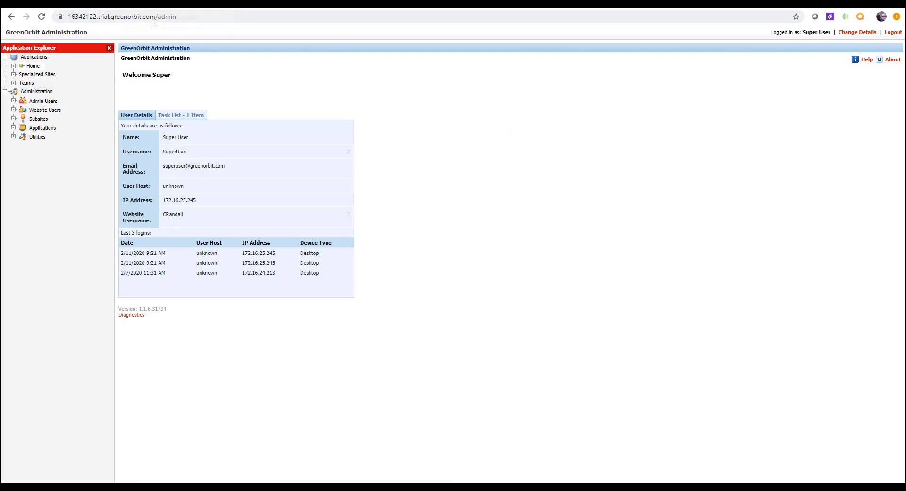
pyautogui.click(14, 66)
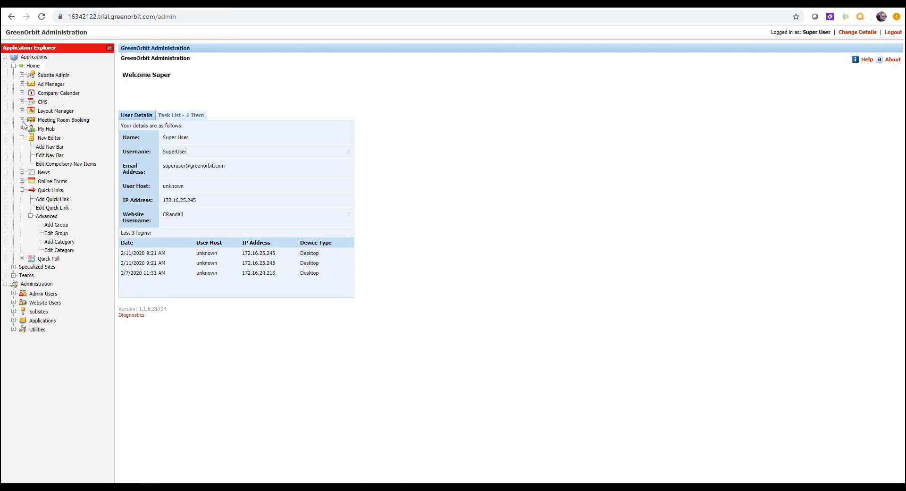
pyautogui.click(54, 147)
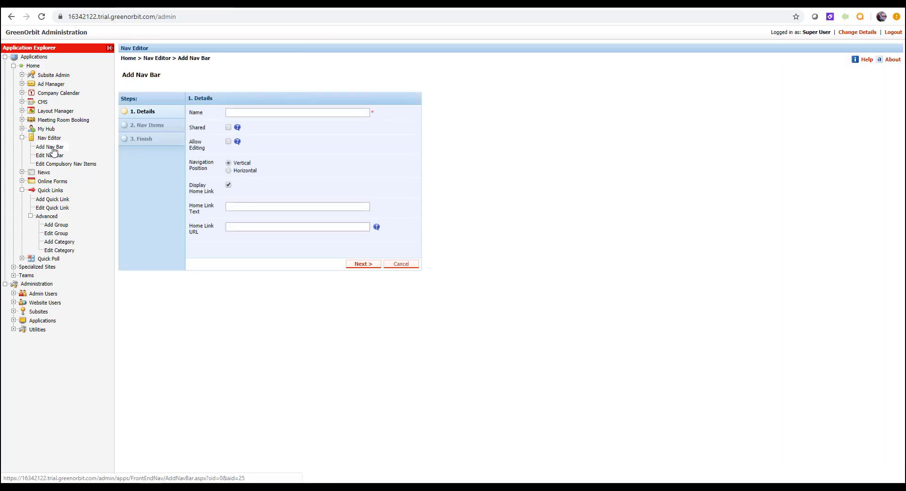
# Step: Name the nav bar Training Navigation Bar, make it shared, editable and vertical, and continue to its nav items
pyautogui.click(308, 114)
pyautogui.write('Training Navi')
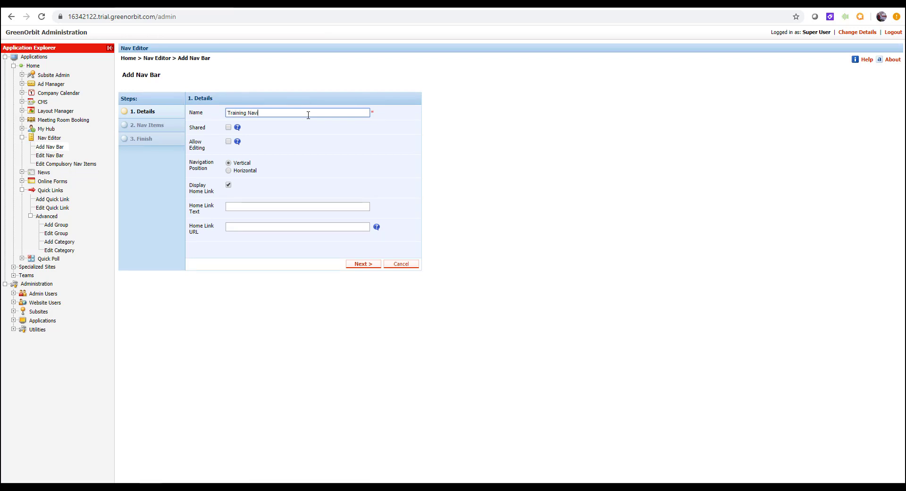
pyautogui.write('gation Bar')
pyautogui.click(228, 127)
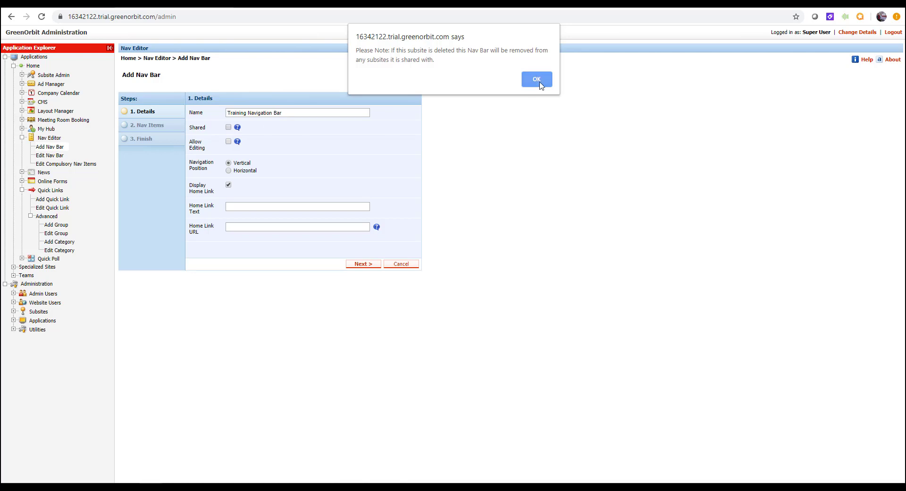
pyautogui.click(541, 82)
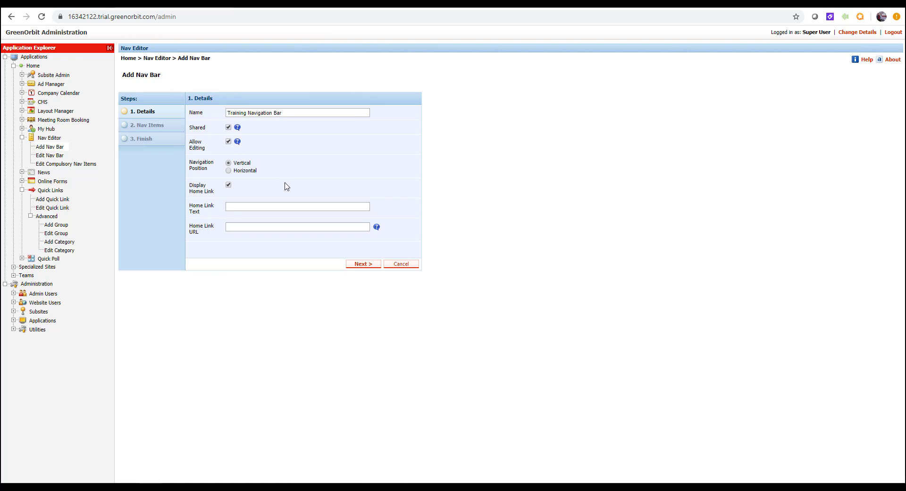
pyautogui.click(229, 171)
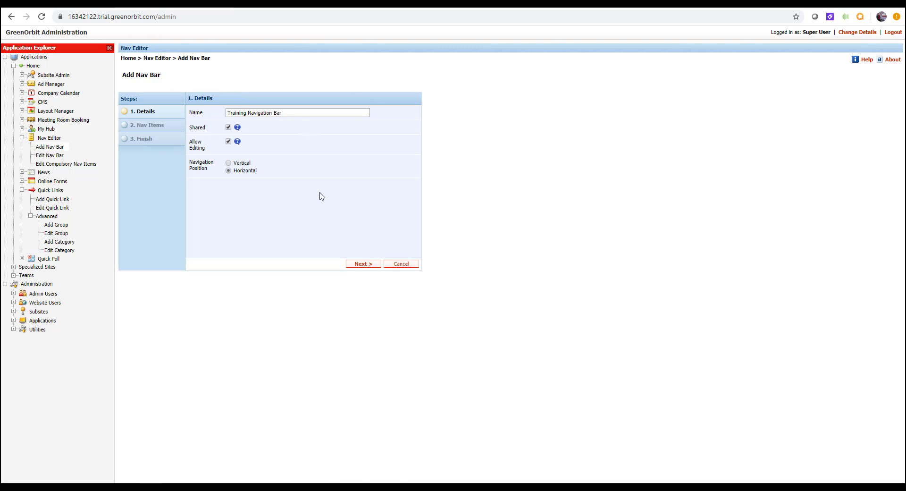
pyautogui.click(229, 163)
pyautogui.click(363, 266)
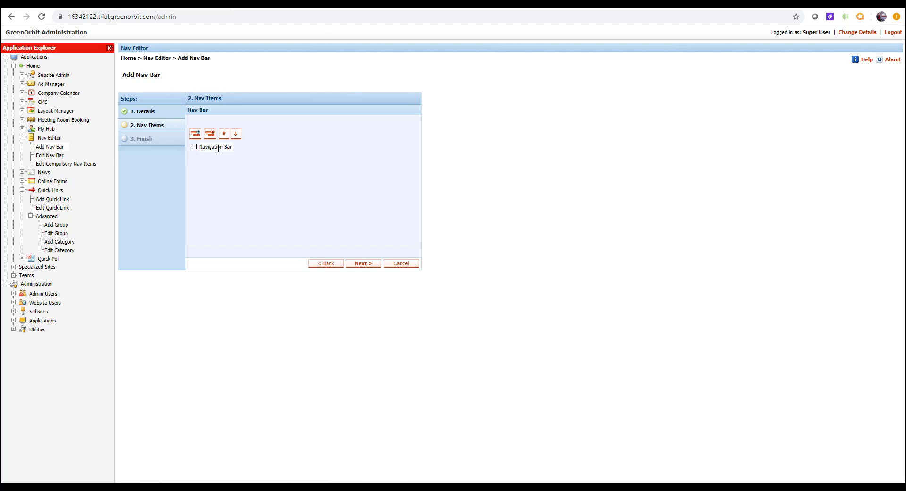
# Step: Add four new top-level items to the navigation bar
pyautogui.click(195, 134)
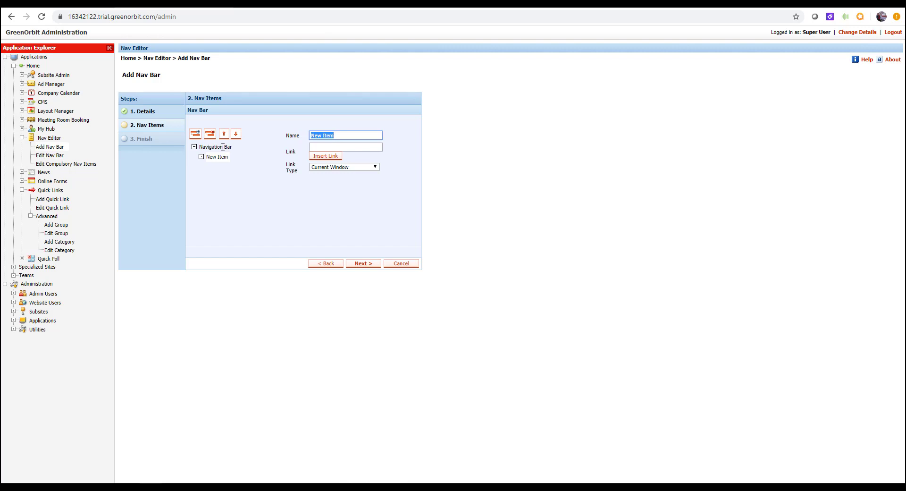
pyautogui.click(223, 148)
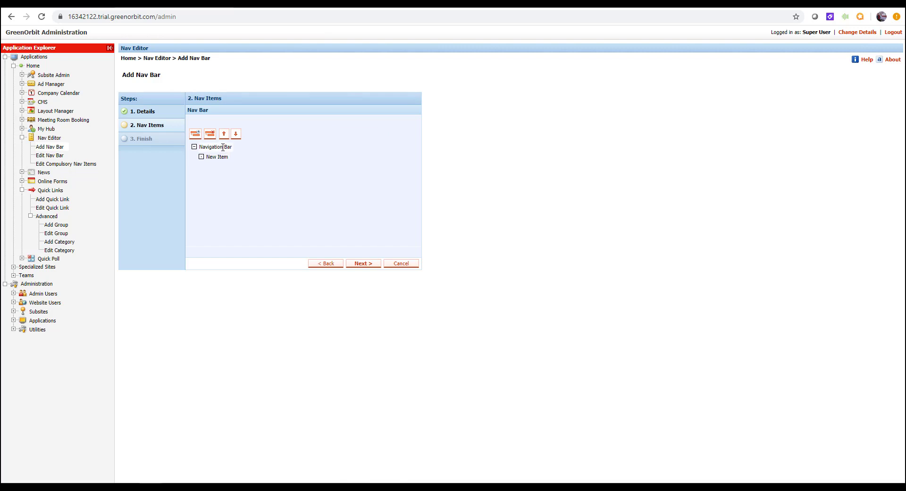
pyautogui.click(195, 134)
pyautogui.click(195, 134)
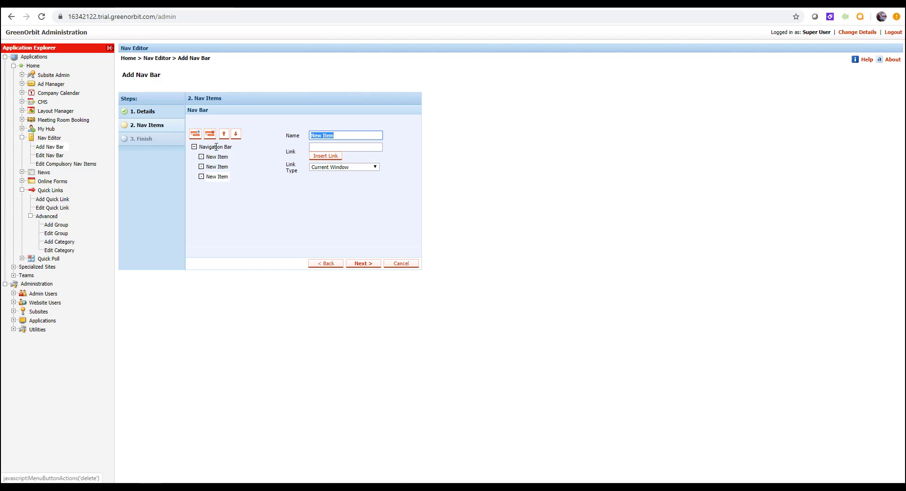
pyautogui.click(195, 134)
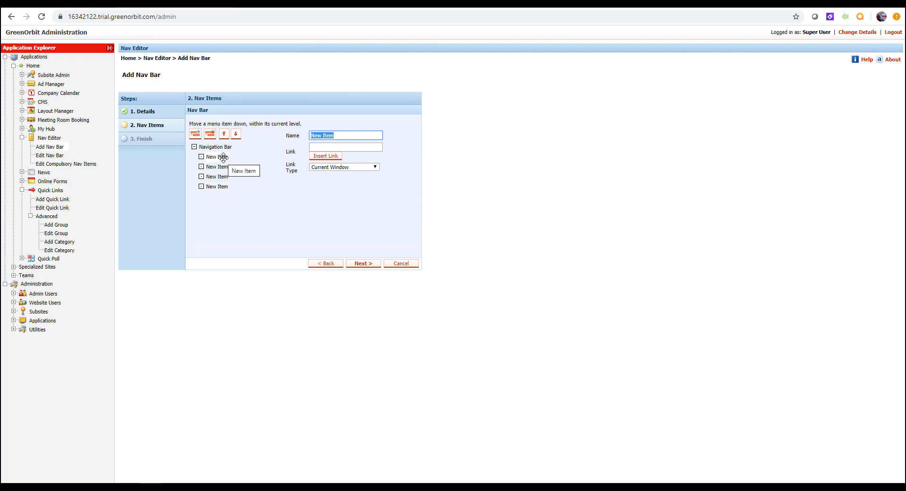
# Step: Nest an item under the first top-level item and another beneath that one, and try to add one more level
pyautogui.click(223, 158)
pyautogui.click(195, 134)
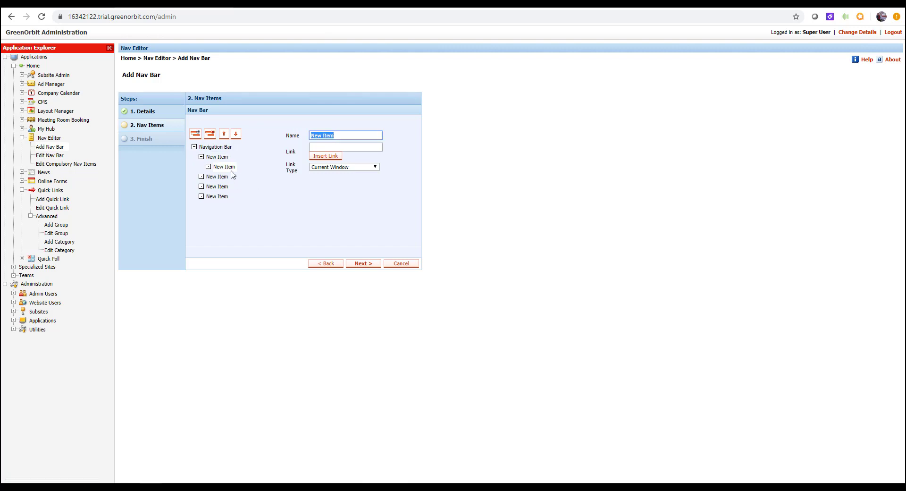
pyautogui.click(195, 134)
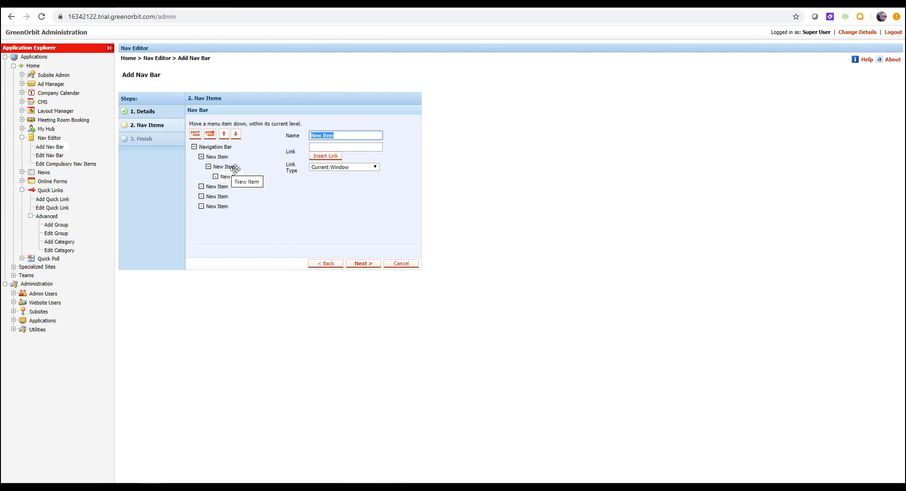
pyautogui.click(195, 134)
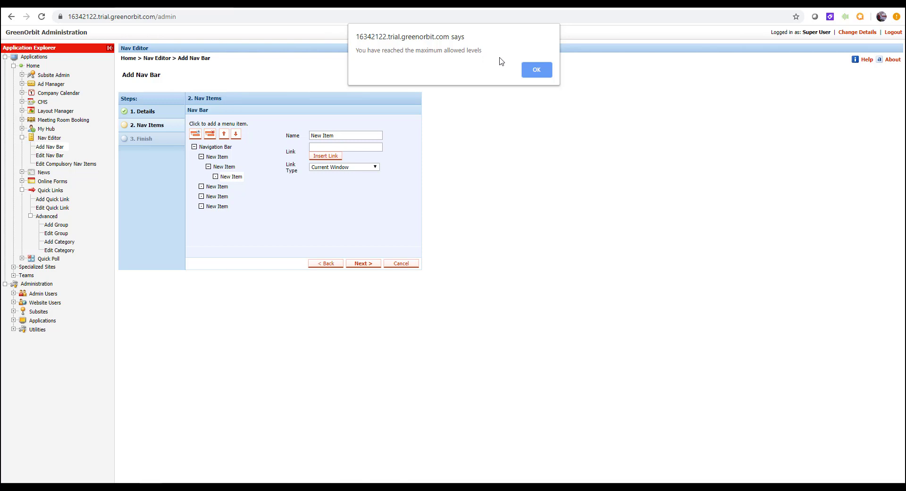
pyautogui.click(536, 69)
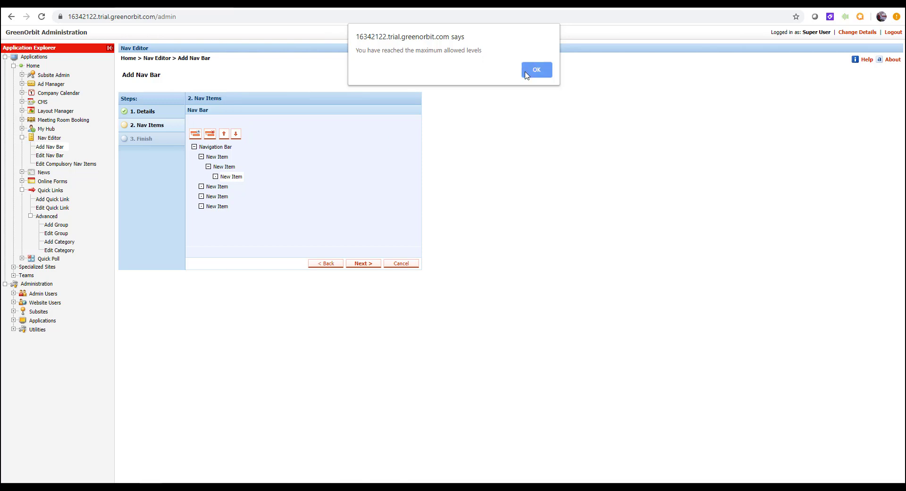
# Step: Rename the first top-level item as Training 101
pyautogui.click(217, 157)
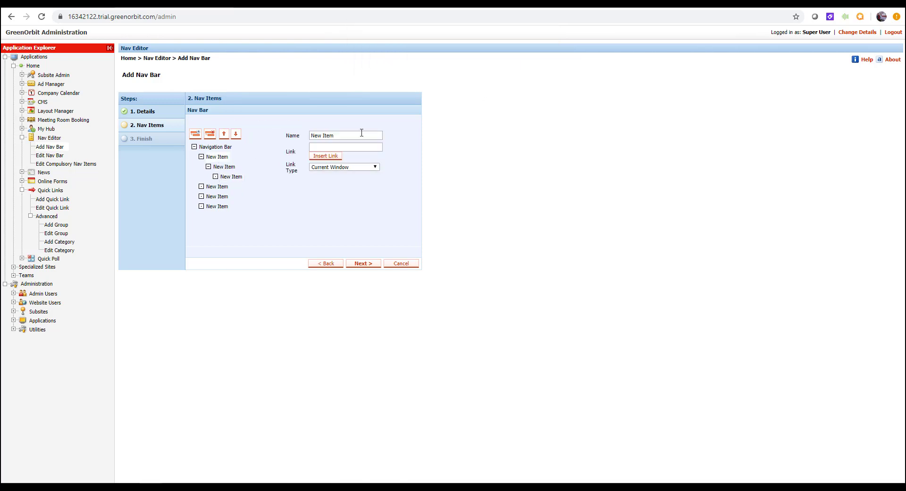
pyautogui.moveTo(365, 135); pyautogui.dragTo(279, 140)
pyautogui.write('Training 101')
# Step: Rename the second-level item under Training 101 as Training 101 A
pyautogui.click(225, 166)
pyautogui.tripleClick(336, 137)
pyautogui.write('Training 102')
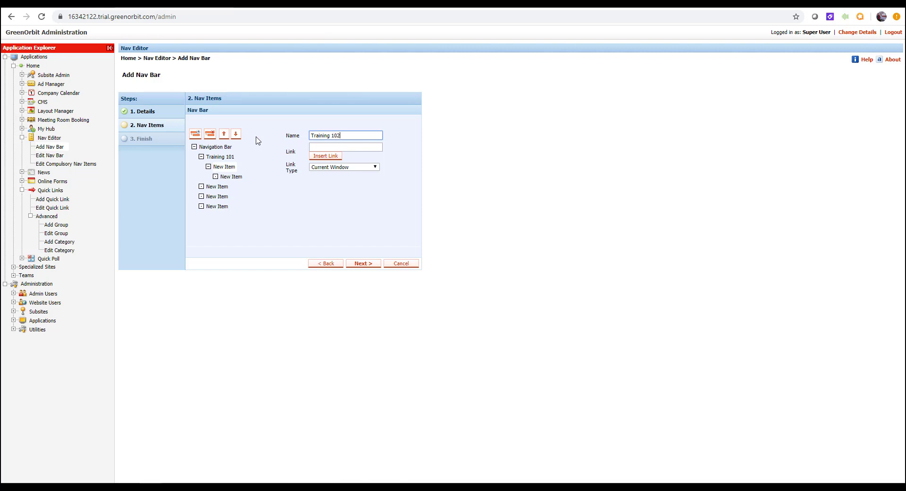
pyautogui.click(226, 177)
pyautogui.click(236, 166)
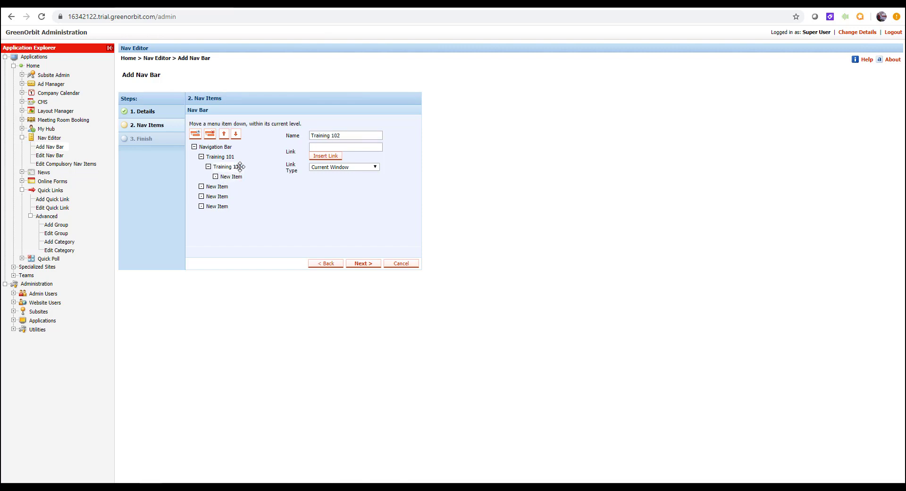
pyautogui.click(345, 136)
pyautogui.press('BackSpace')
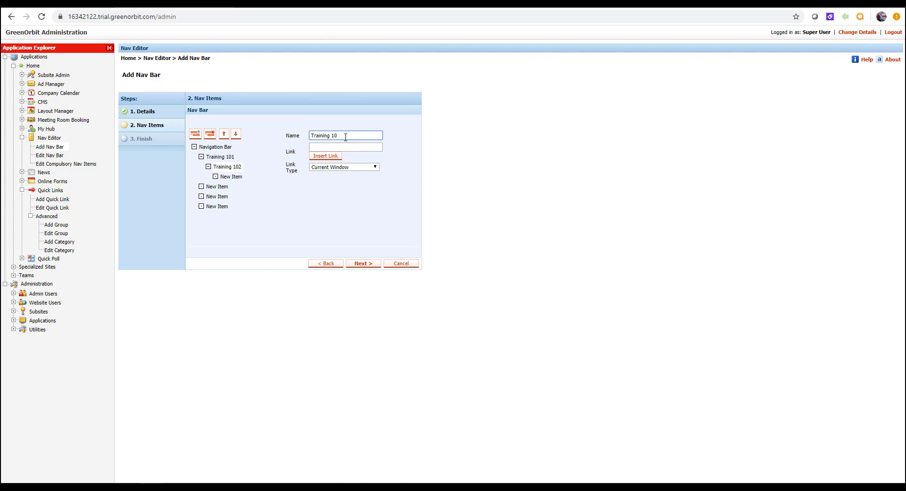
pyautogui.write('1 A')
# Step: Rename the third-level item under Training 101 A as Training 101 B
pyautogui.click(245, 181)
pyautogui.click(235, 177)
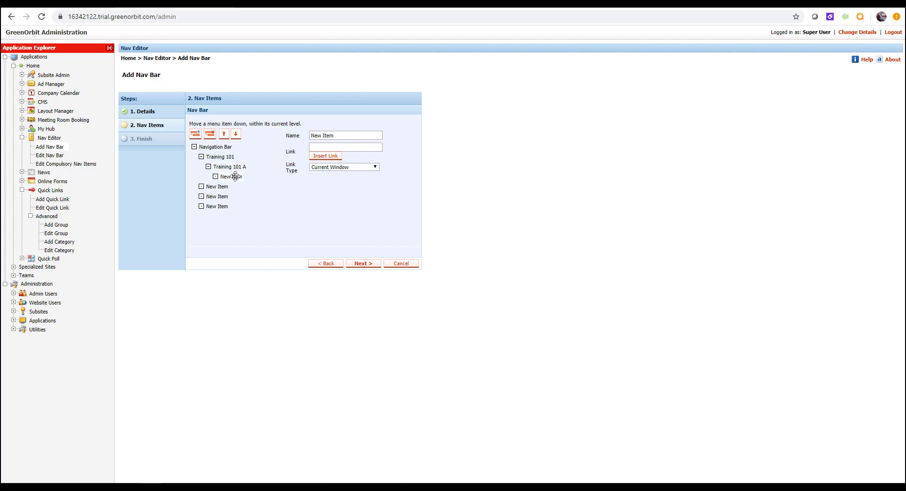
pyautogui.moveTo(334, 136); pyautogui.dragTo(269, 142)
pyautogui.write('Tr')
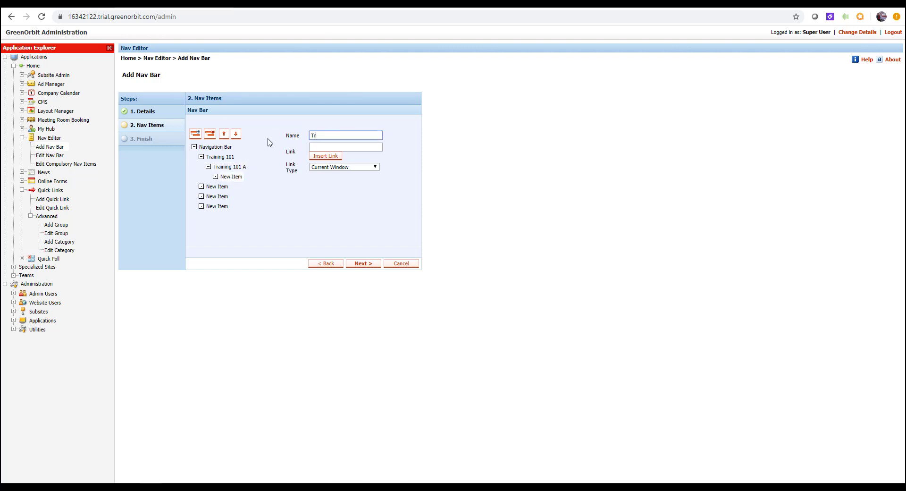
pyautogui.write('aining 101 B')
pyautogui.click(267, 197)
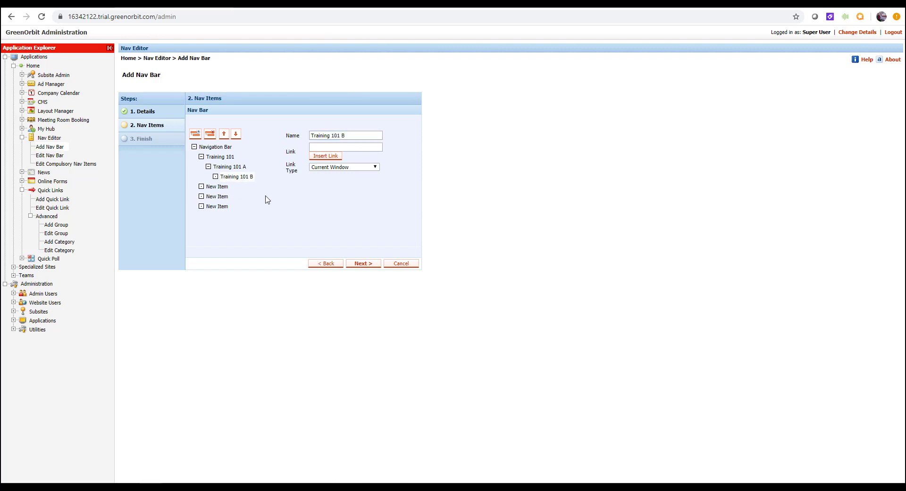
# Step: Rename the second and third top-level items as Video 1 and Video 2
pyautogui.click(215, 186)
pyautogui.moveTo(332, 136); pyautogui.dragTo(271, 138)
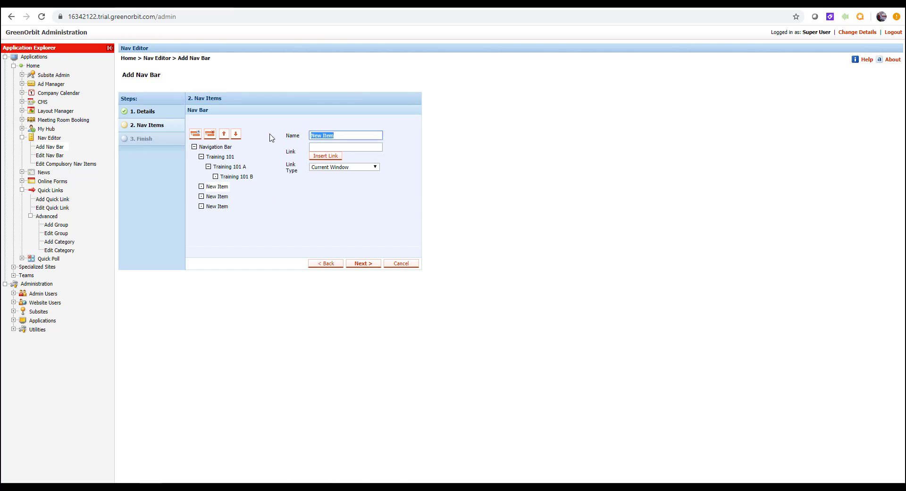
pyautogui.write('Video 1')
pyautogui.click(222, 197)
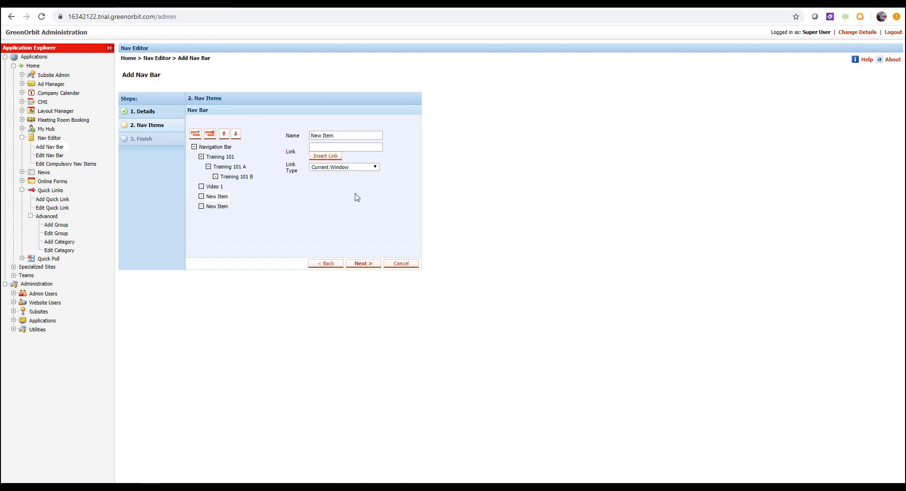
pyautogui.click(341, 137)
pyautogui.hotkey('ctrl', 'a')
pyautogui.write('V')
# Step: Rename the last top-level item as Video 3 and keep its link type at Current Window
pyautogui.click(220, 206)
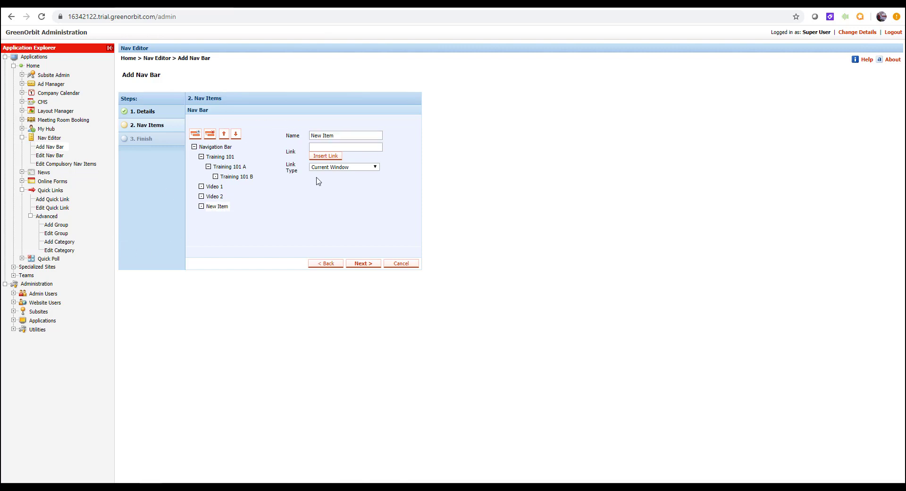
pyautogui.click(347, 135)
pyautogui.hotkey('ctrl', 'a')
pyautogui.write('Vid')
pyautogui.click(265, 213)
pyautogui.click(355, 170)
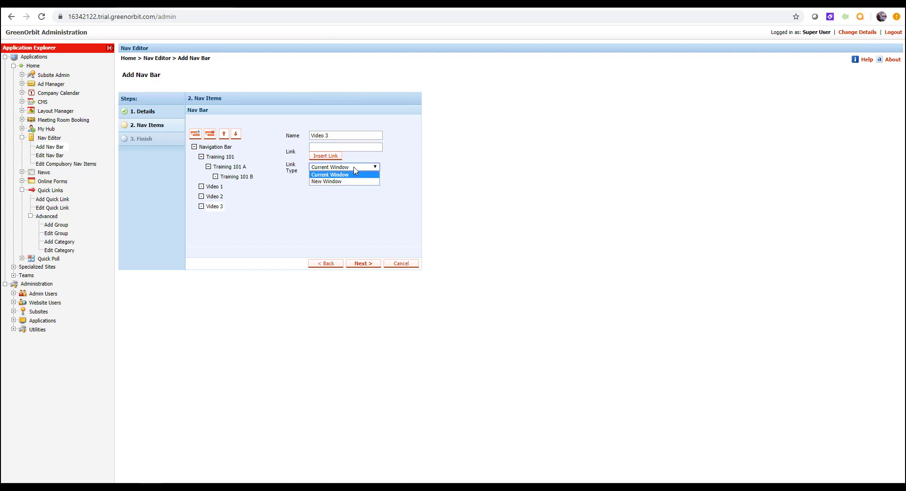
pyautogui.click(355, 169)
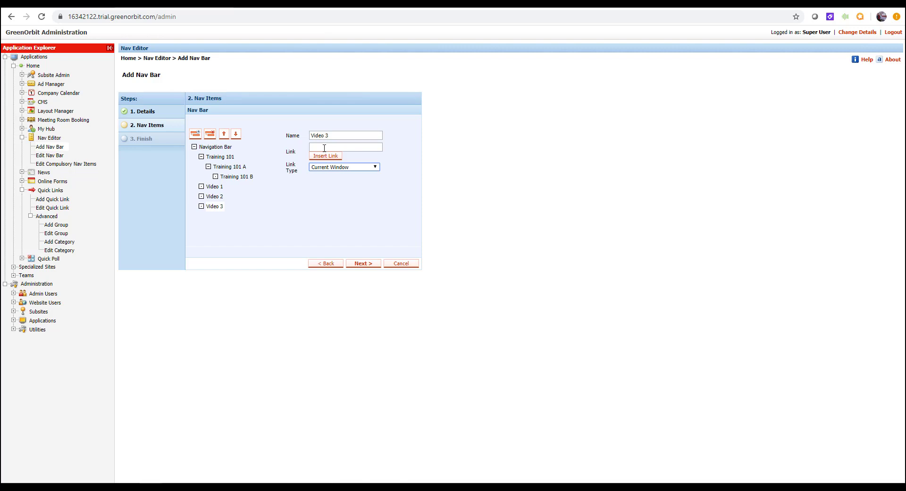
# Step: Link the Training 101 item to the New Hire page in the CMS - Training folder, and select Training 101 A
pyautogui.click(233, 158)
pyautogui.click(326, 156)
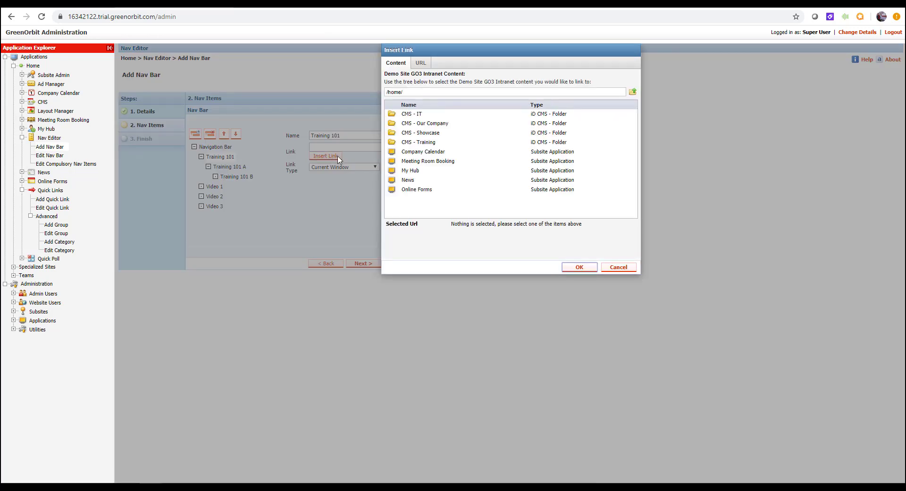
pyautogui.doubleClick(420, 143)
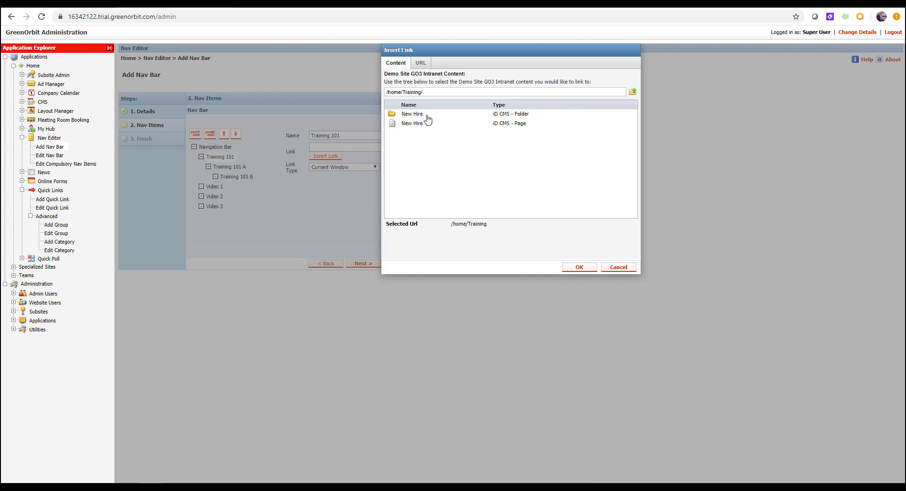
pyautogui.click(415, 127)
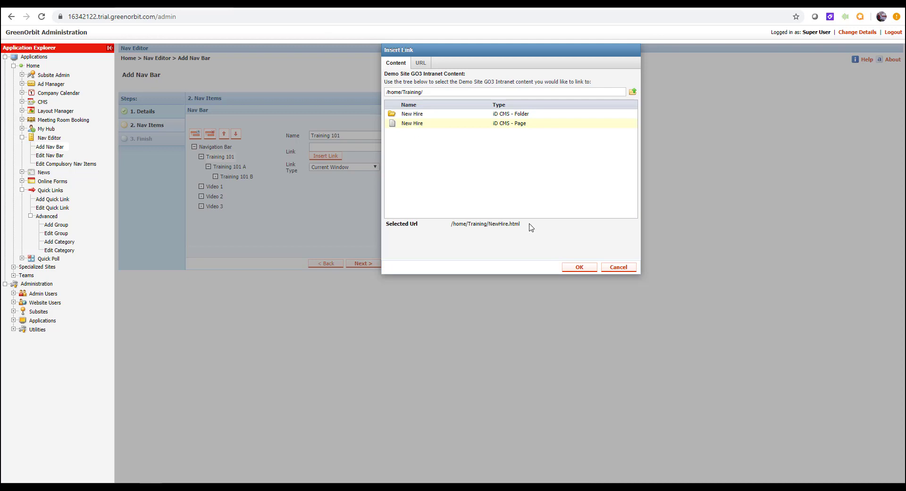
pyautogui.click(580, 267)
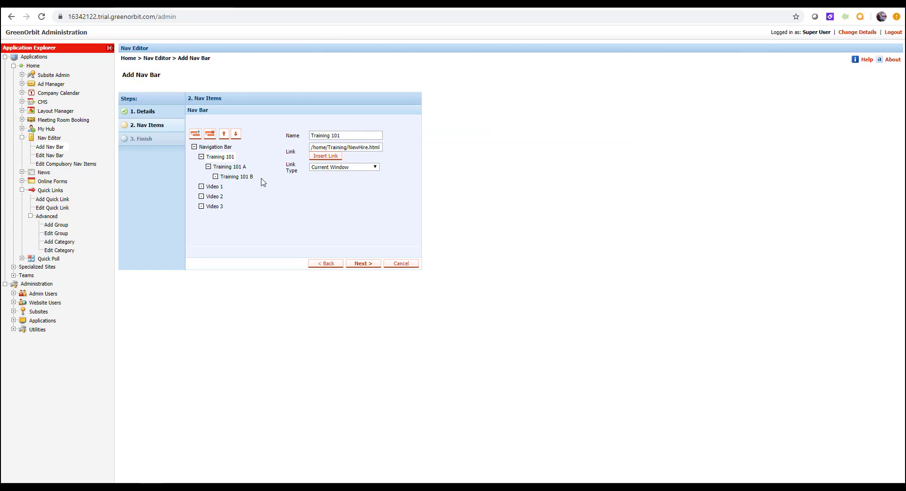
pyautogui.click(232, 167)
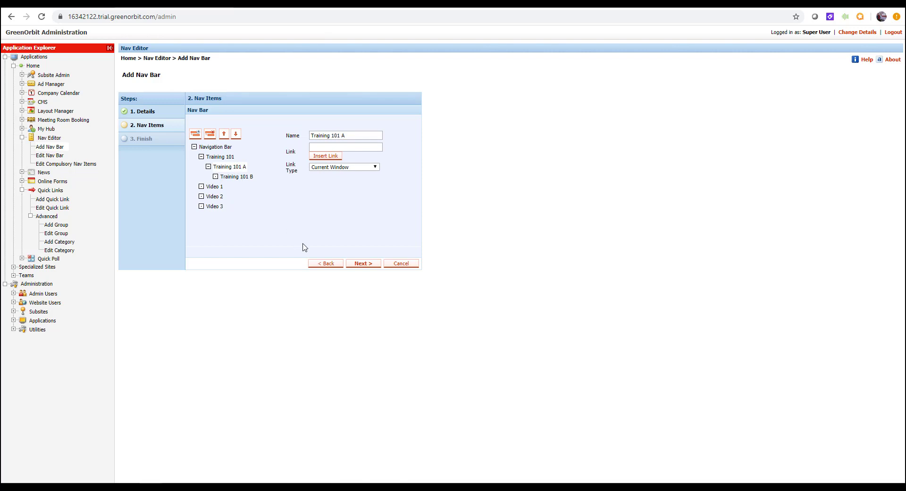
# Step: Complete the remaining wizard stages to create the Training Navigation Bar
pyautogui.click(362, 265)
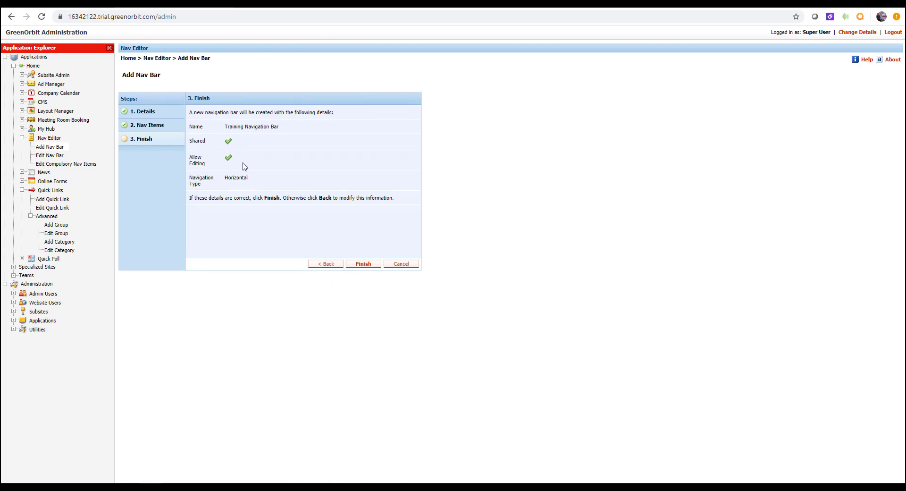
pyautogui.click(359, 265)
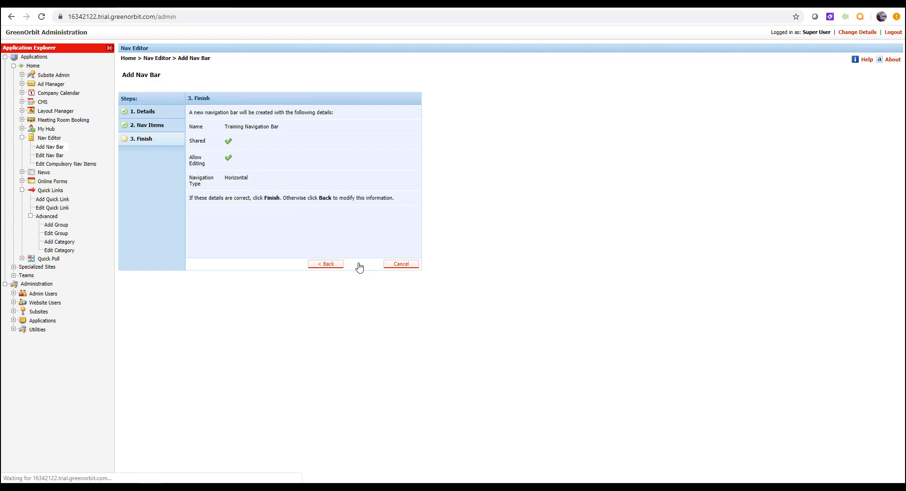
# Step: Switch to the intranet home page, open its Live layout for editing, and remove the existing Navigation component
pyautogui.click(56, 4)
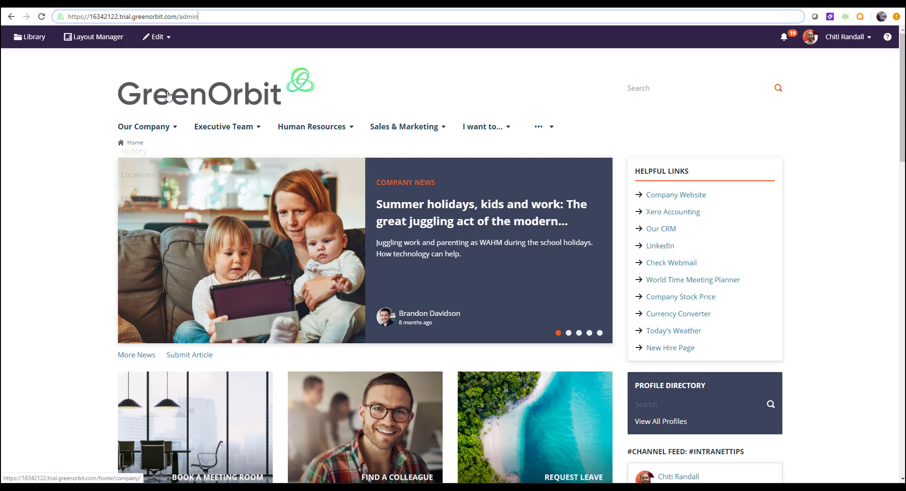
pyautogui.click(160, 37)
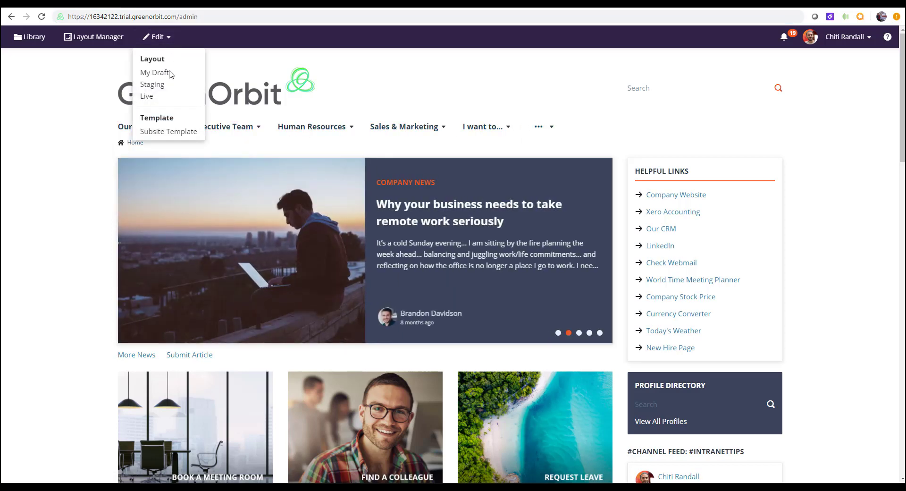
pyautogui.click(166, 97)
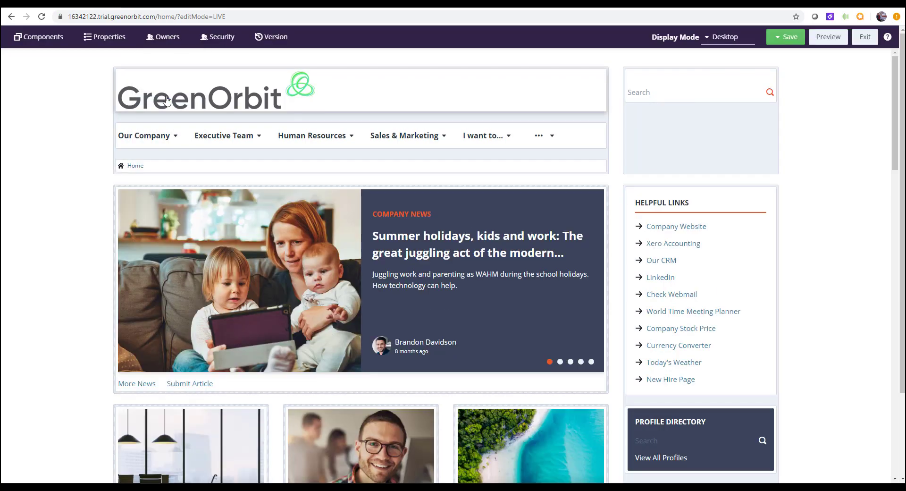
pyautogui.click(312, 143)
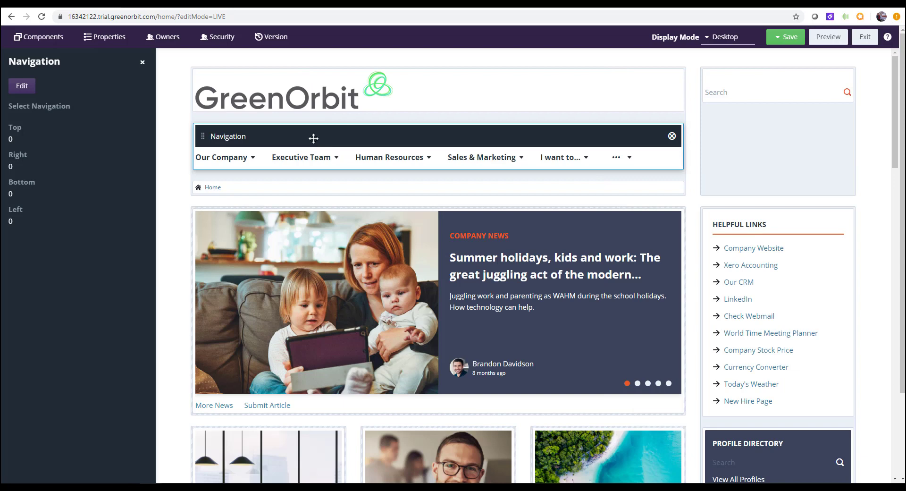
pyautogui.click(672, 137)
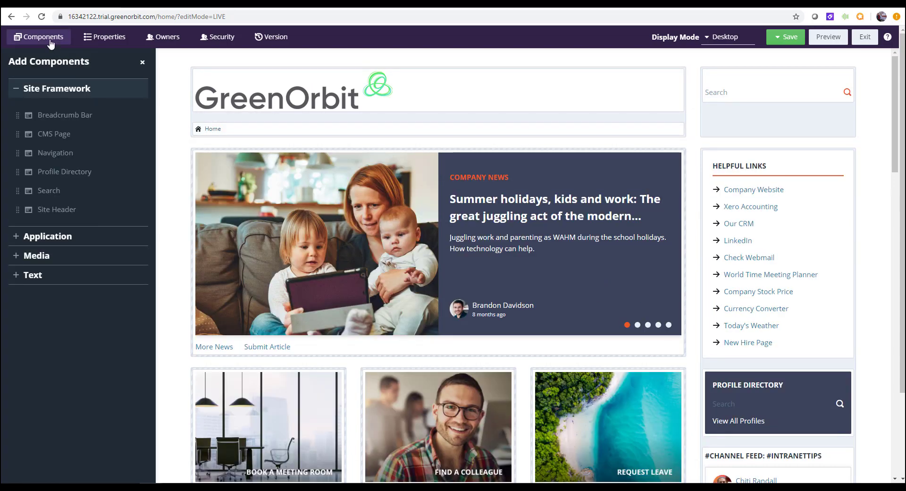
# Step: Add a Navigation component from Site Framework between the site header and the breadcrumb bar
pyautogui.click(45, 37)
pyautogui.click(57, 38)
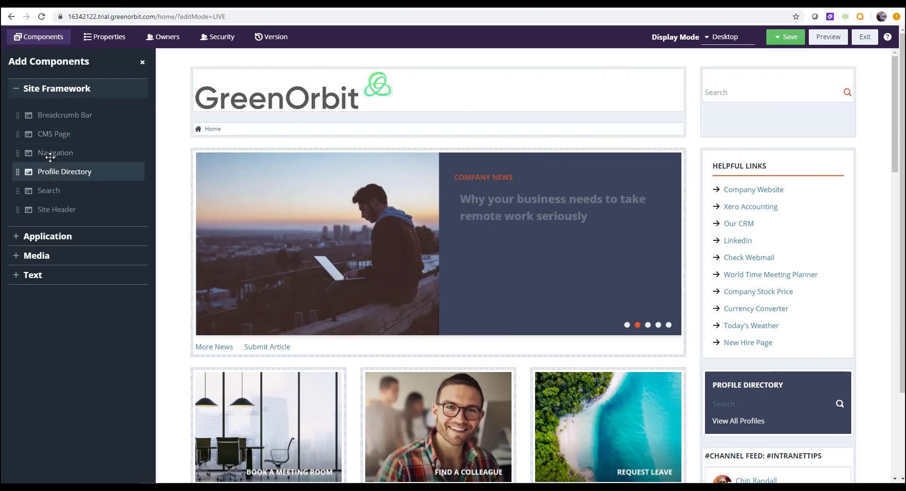
pyautogui.moveTo(47, 153); pyautogui.dragTo(279, 124)
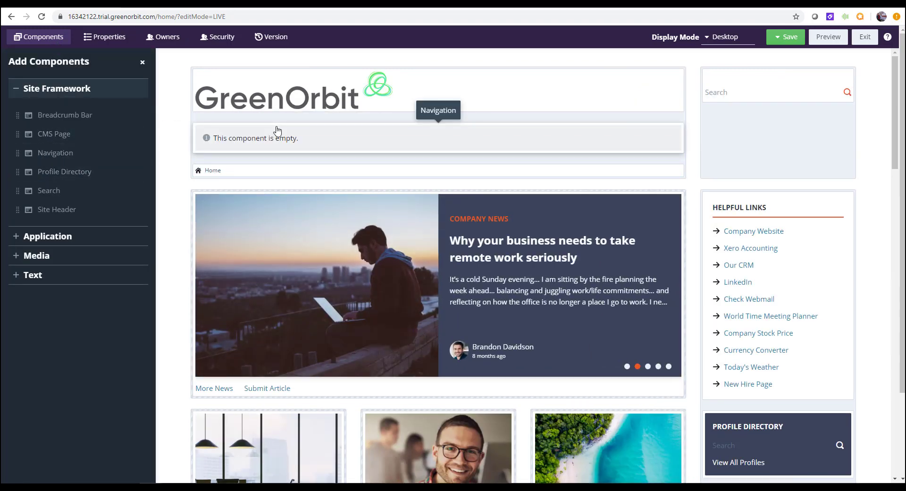
# Step: Assign Home's horizontal Training Navigation Bar to the empty Navigation component and save its properties
pyautogui.click(259, 141)
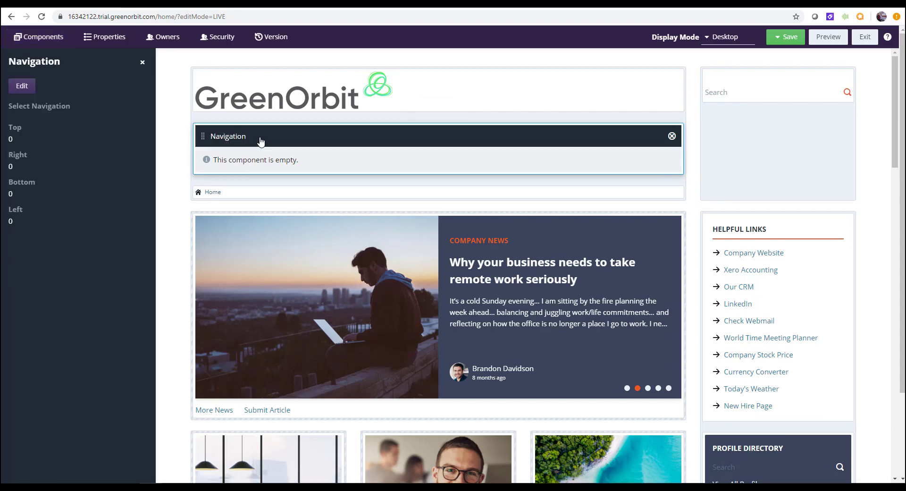
pyautogui.click(27, 87)
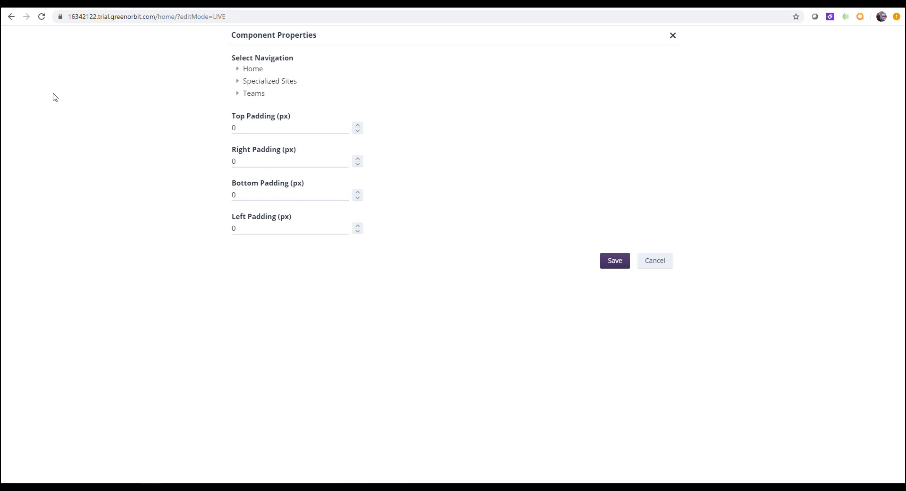
pyautogui.click(238, 71)
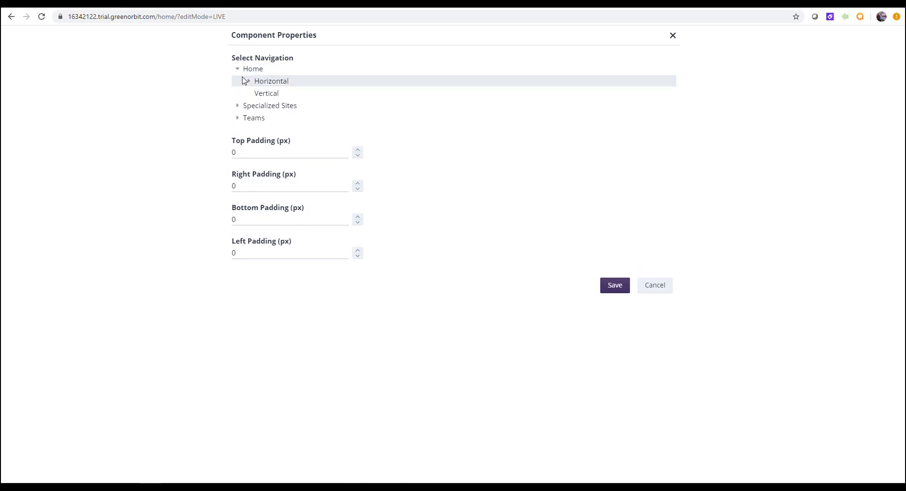
pyautogui.click(248, 82)
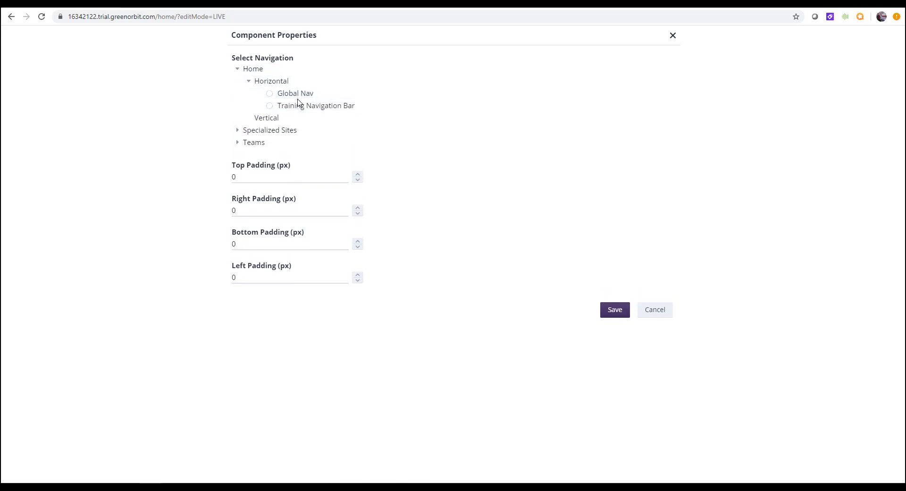
pyautogui.click(270, 106)
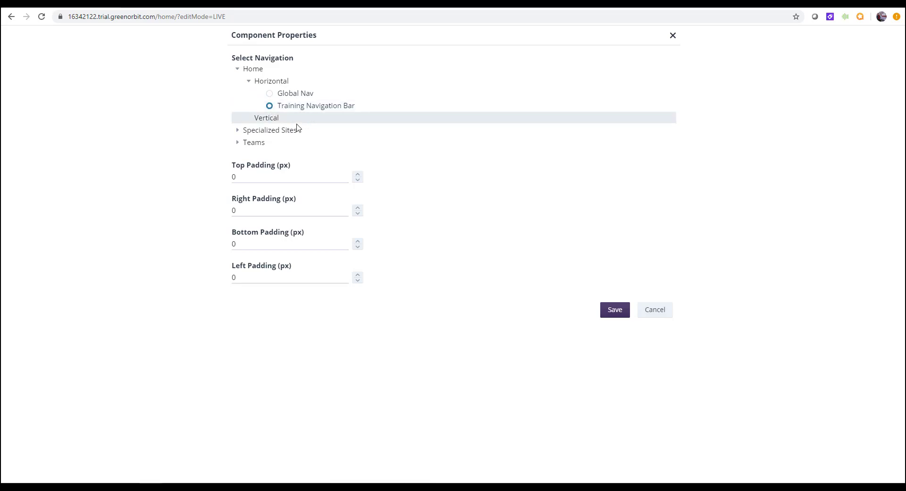
pyautogui.click(610, 312)
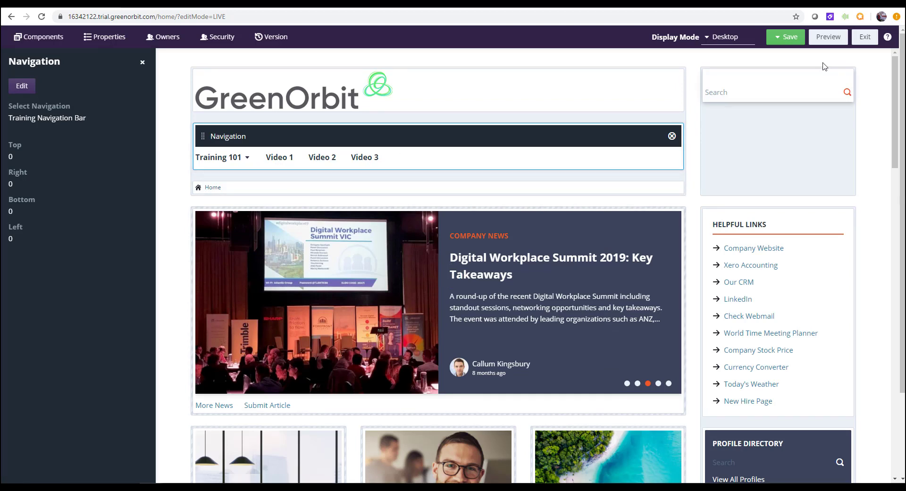
# Step: Preview the page, check the Training 101 submenus, and test the link on Training 101
pyautogui.click(829, 38)
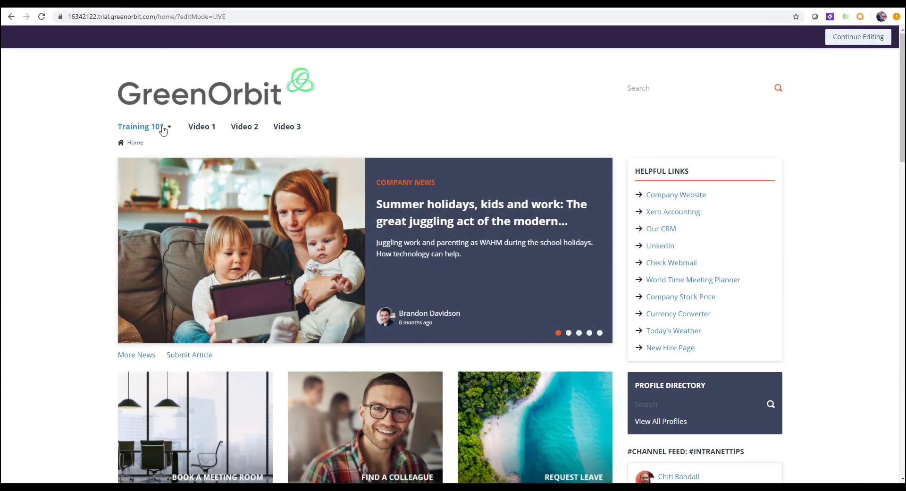
pyautogui.click(169, 128)
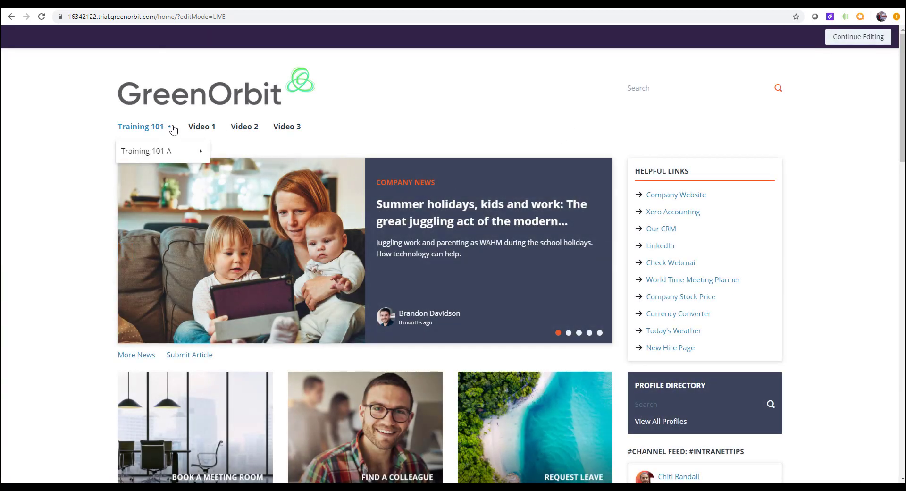
pyautogui.moveTo(163, 154)
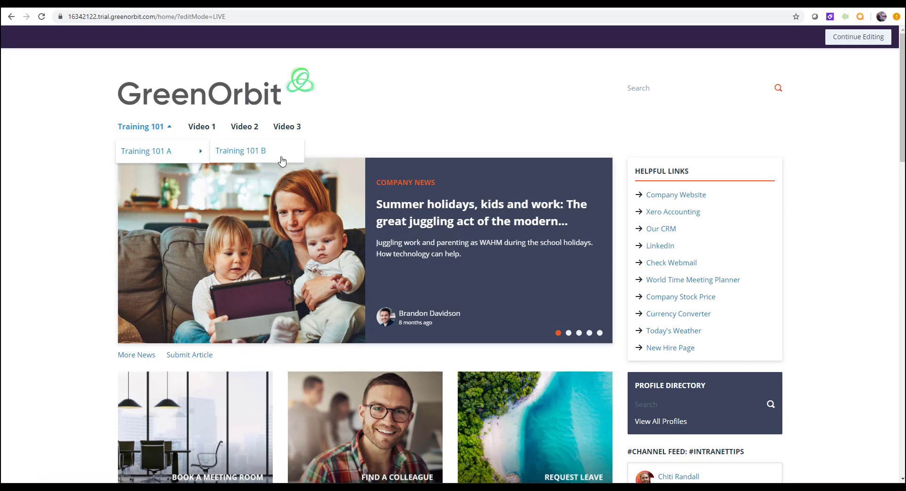
pyautogui.click(143, 128)
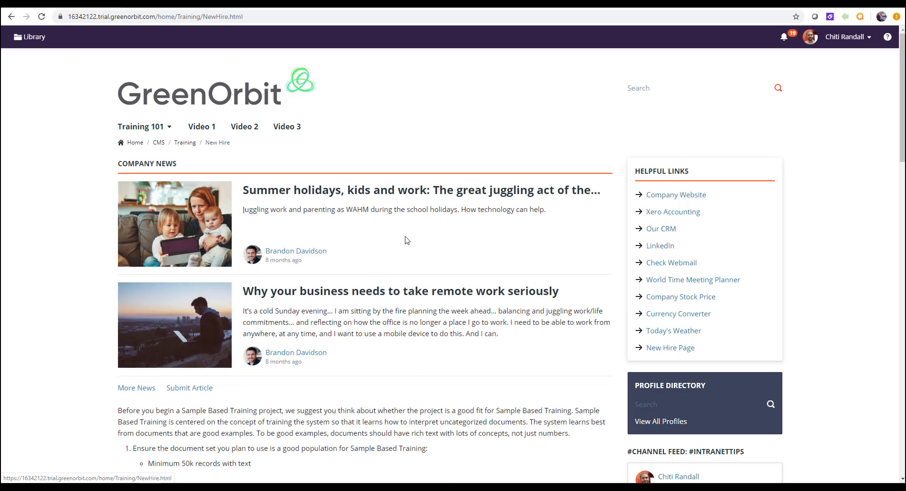
pyautogui.moveTo(170, 127)
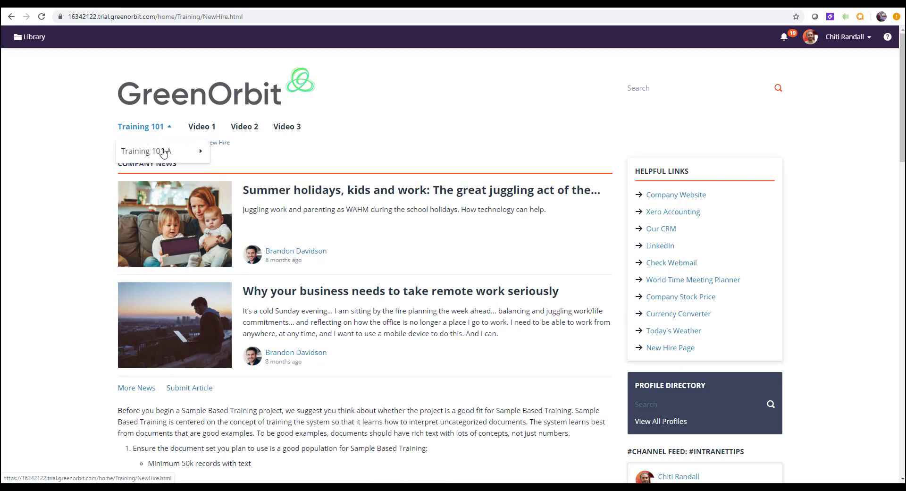
pyautogui.moveTo(162, 153)
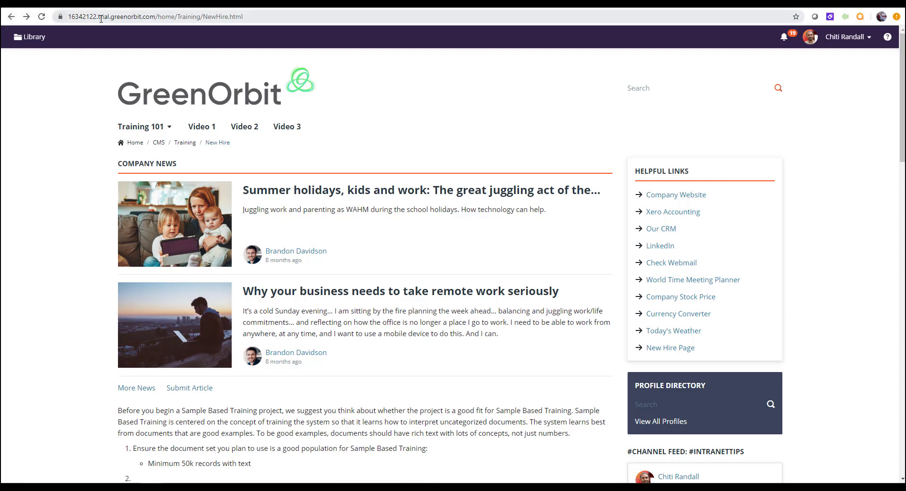
# Step: Return to the home page and reopen its Live layout for editing
pyautogui.moveTo(127, 143)
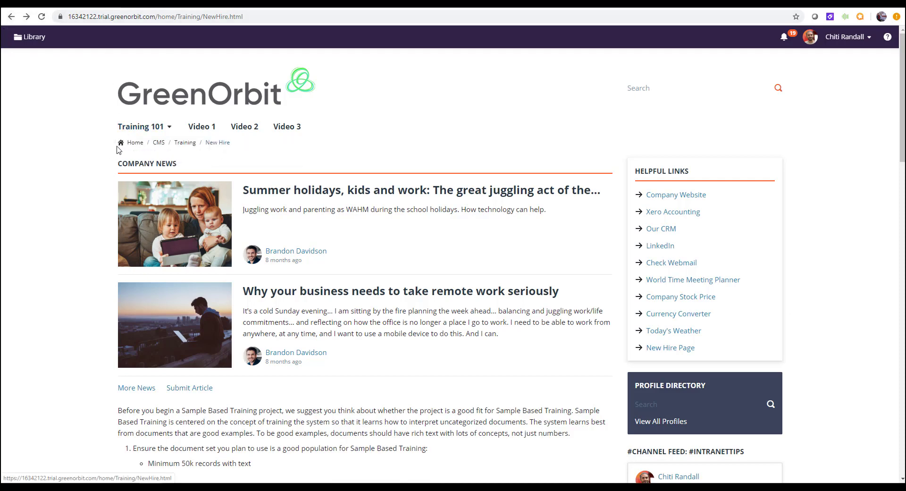
pyautogui.click(124, 144)
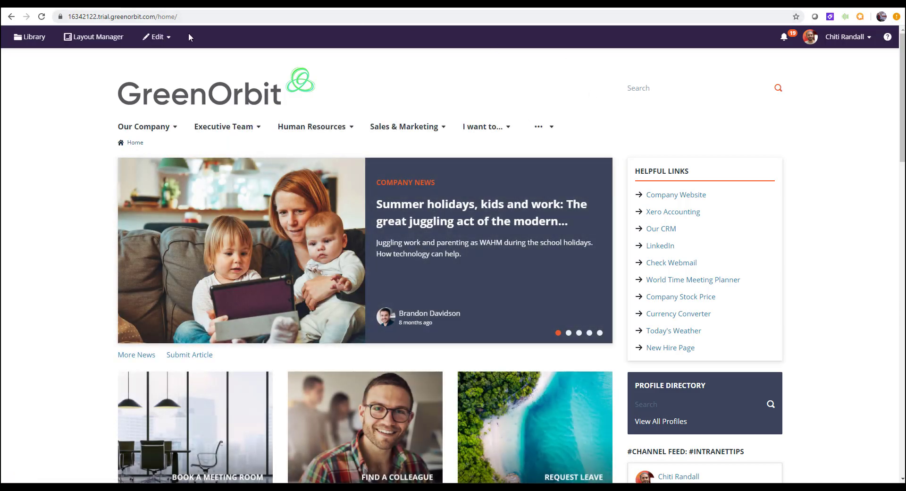
pyautogui.click(163, 37)
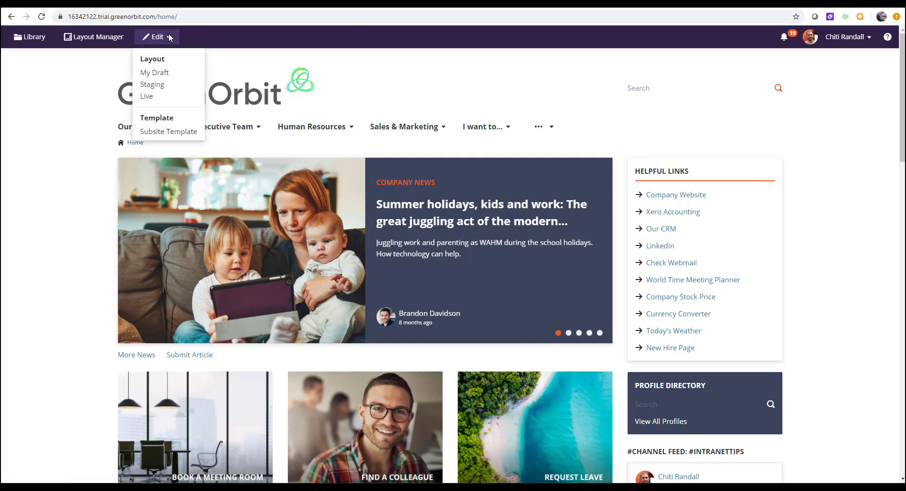
pyautogui.click(161, 97)
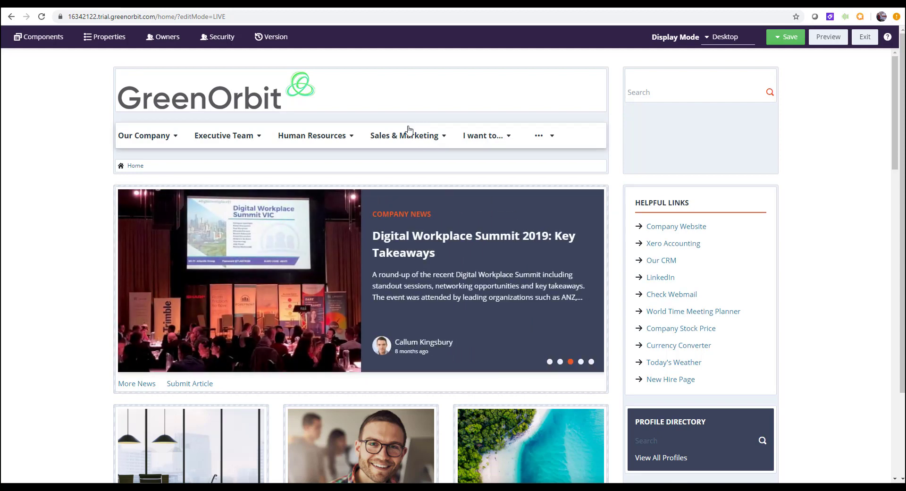
# Step: Switch to GreenOrbit Administration and start a new nav bar named Training Bar 2, shared and with editing allowed
pyautogui.click(188, 6)
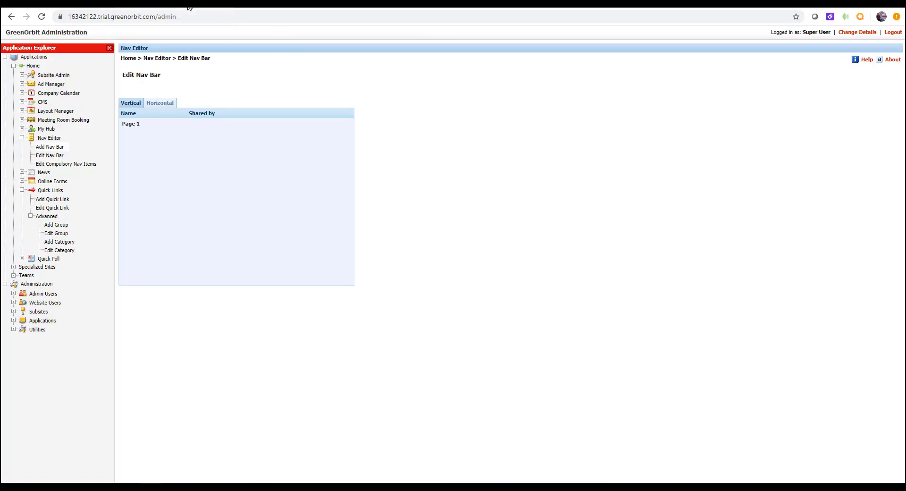
pyautogui.click(133, 102)
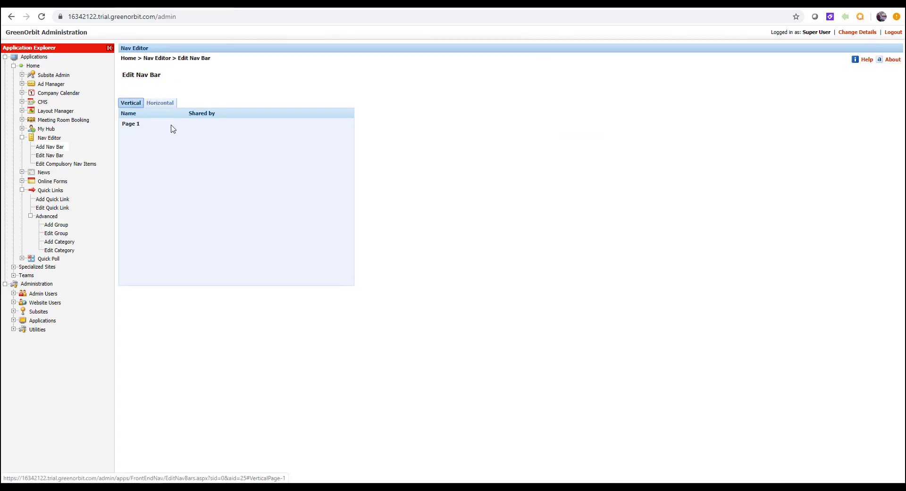
pyautogui.click(51, 147)
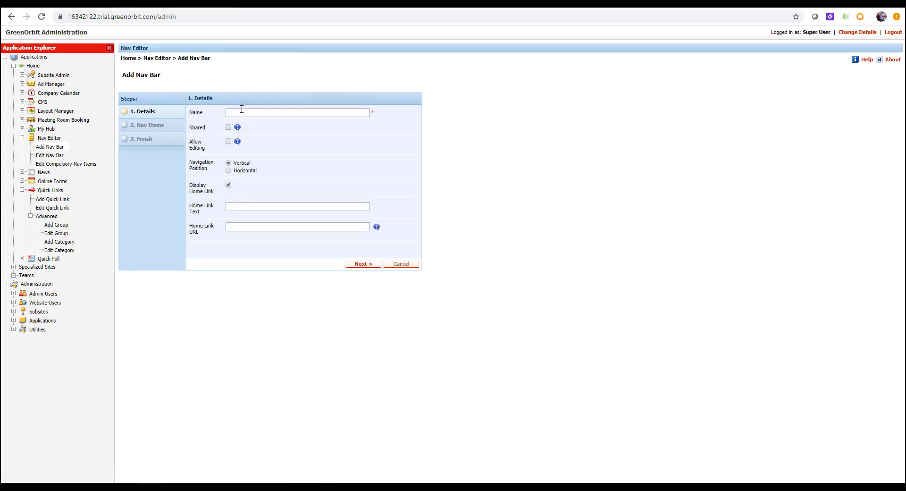
pyautogui.click(257, 112)
pyautogui.write('Training Bar 2')
pyautogui.click(228, 127)
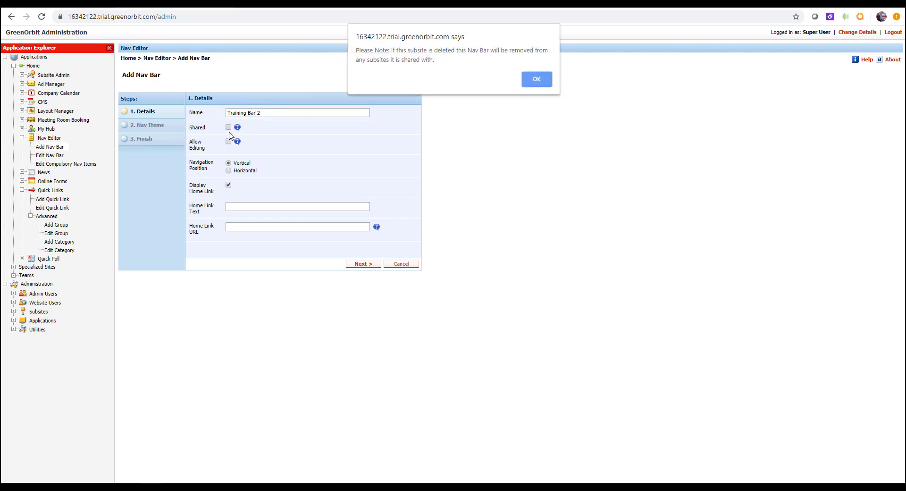
pyautogui.click(536, 79)
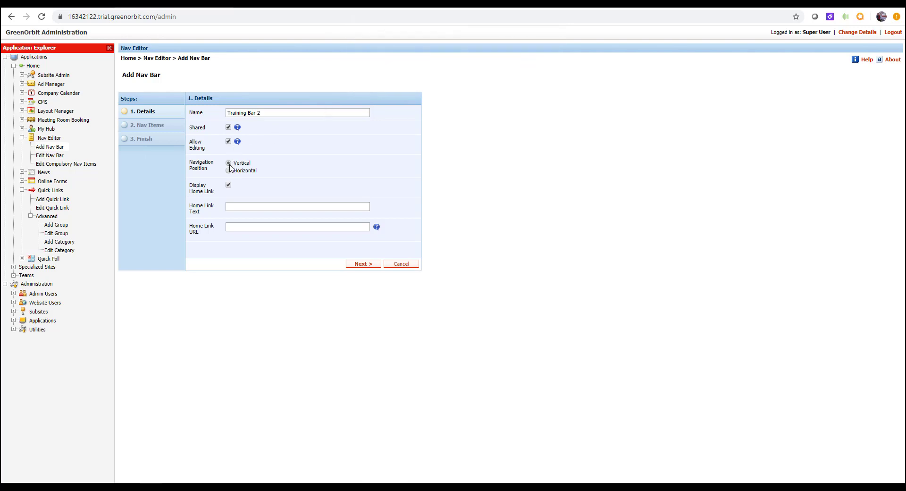
# Step: Set the vertical nav bar's home link text to Training and its URL to /home, and continue to its nav items
pyautogui.click(239, 206)
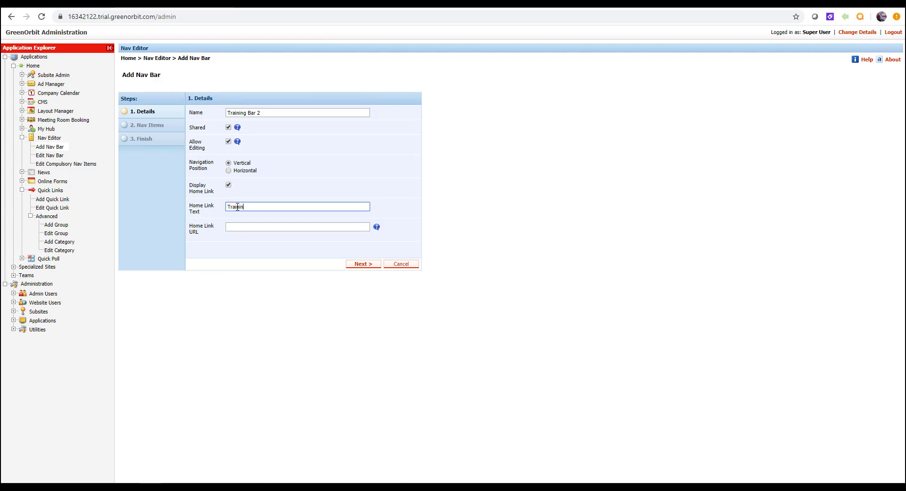
pyautogui.click(252, 227)
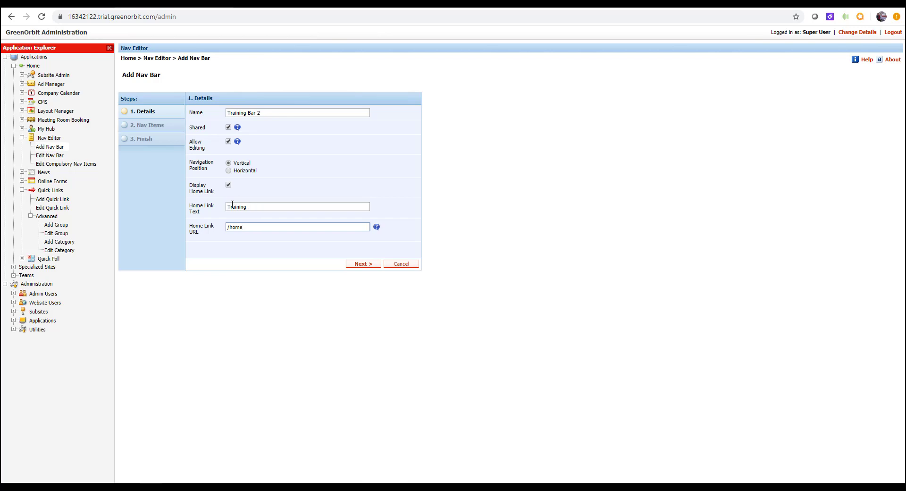
pyautogui.click(359, 266)
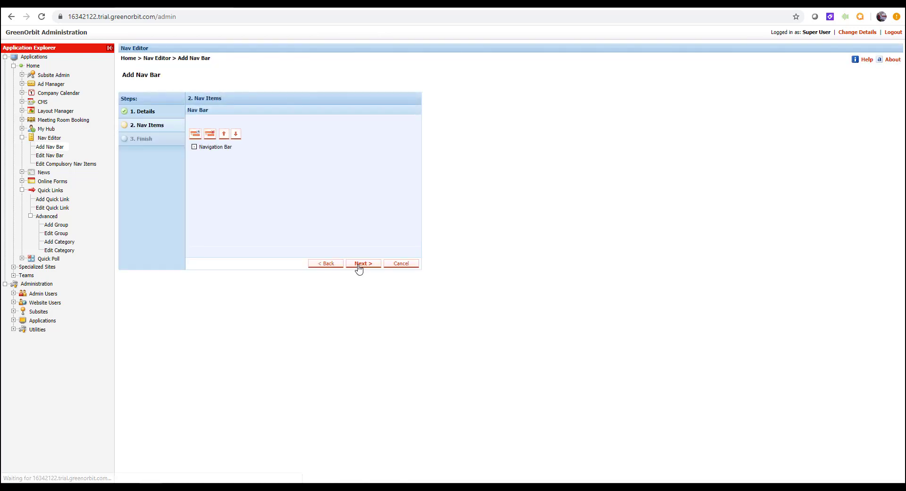
# Step: Go back to the nav bar's details and look up the subsites and their URLs in the Edit Subsite list
pyautogui.click(325, 265)
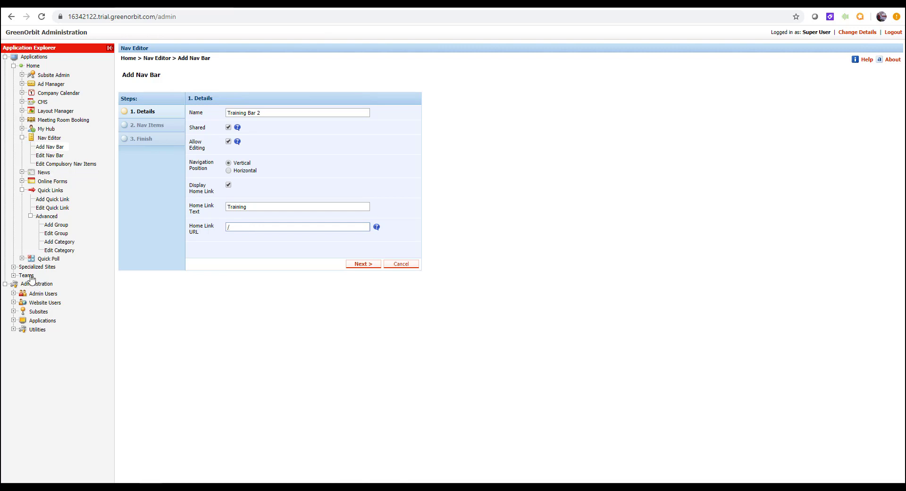
pyautogui.click(13, 267)
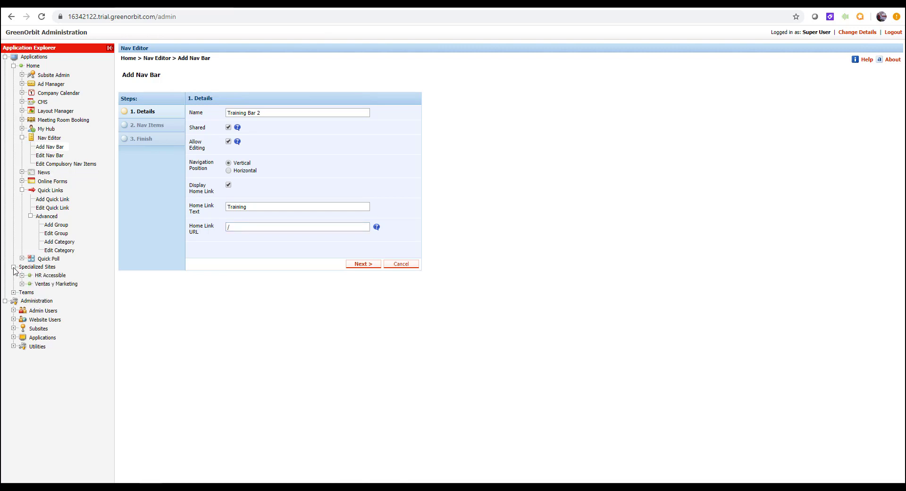
pyautogui.click(13, 292)
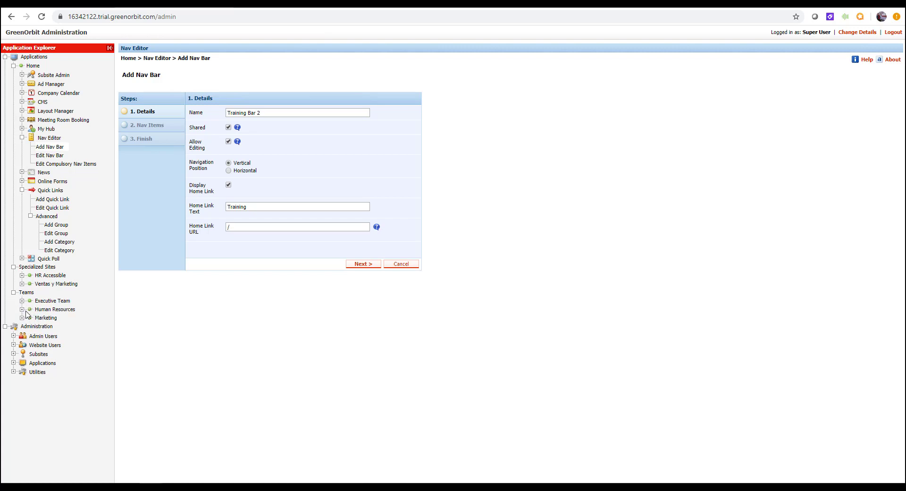
pyautogui.click(22, 310)
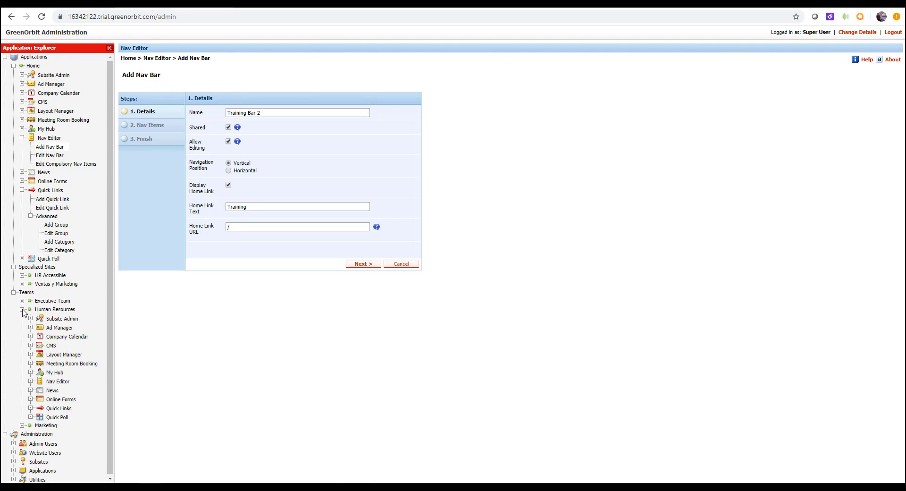
pyautogui.click(13, 460)
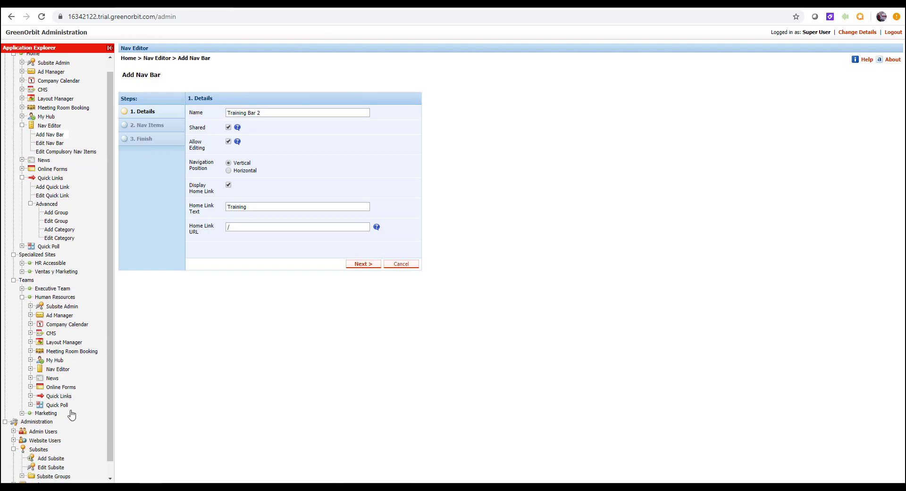
pyautogui.click(50, 452)
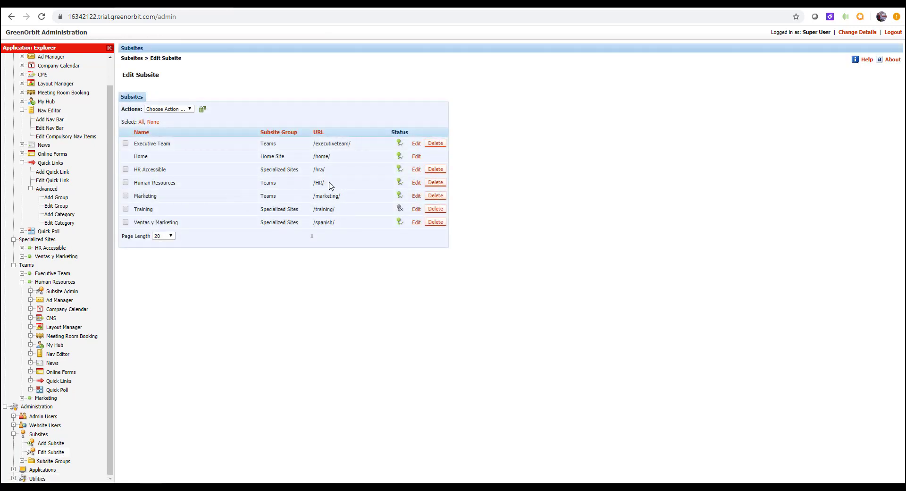
pyautogui.moveTo(330, 185); pyautogui.dragTo(306, 187)
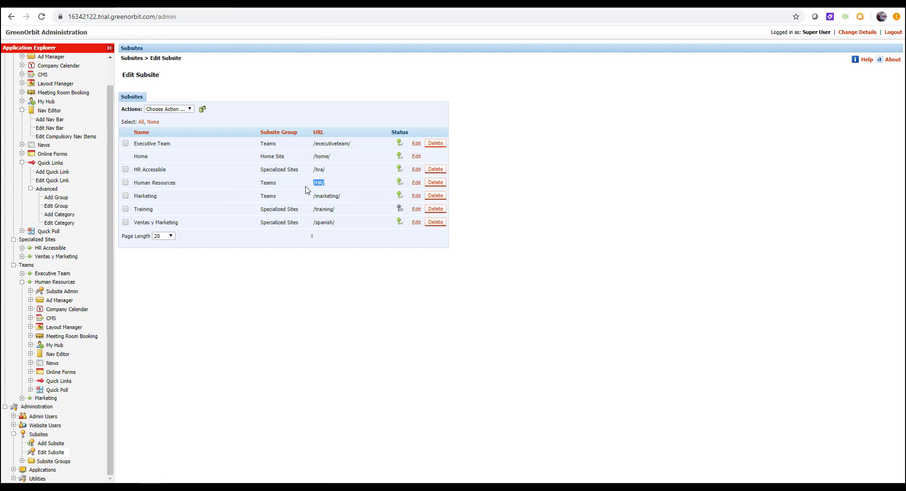
pyautogui.click(338, 213)
# Step: Start a new Home nav bar named Training Bar 2 and make it shared
pyautogui.click(50, 119)
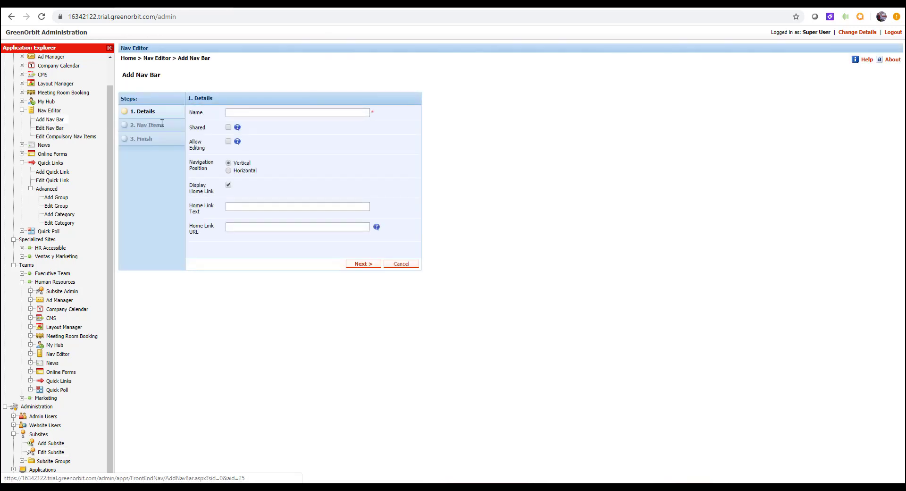
pyautogui.click(258, 112)
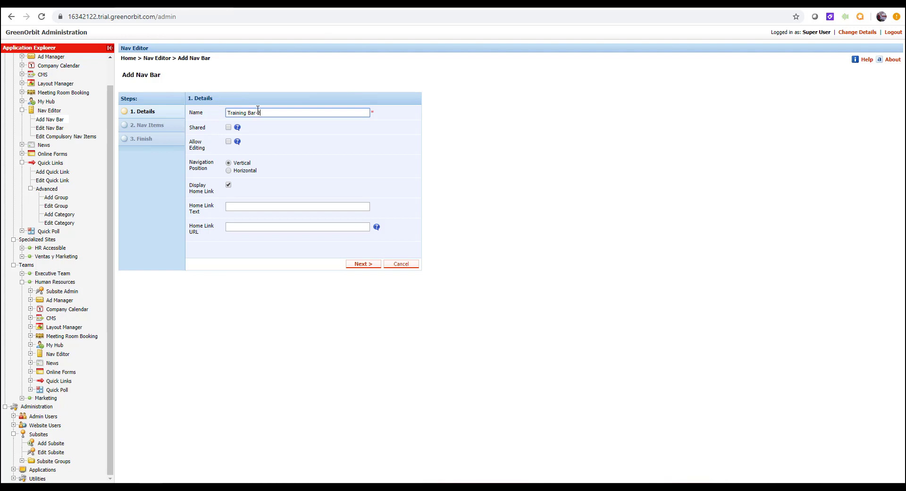
pyautogui.write('Training Bar 2')
pyautogui.click(228, 127)
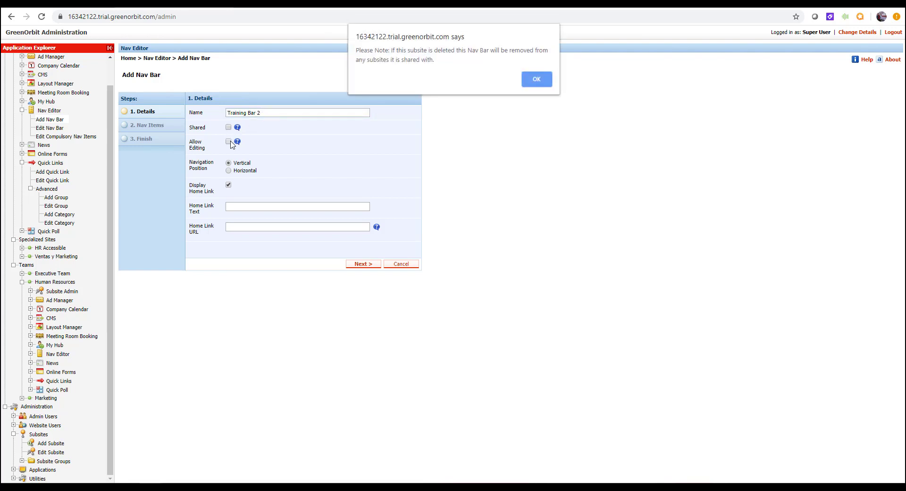
pyautogui.click(528, 77)
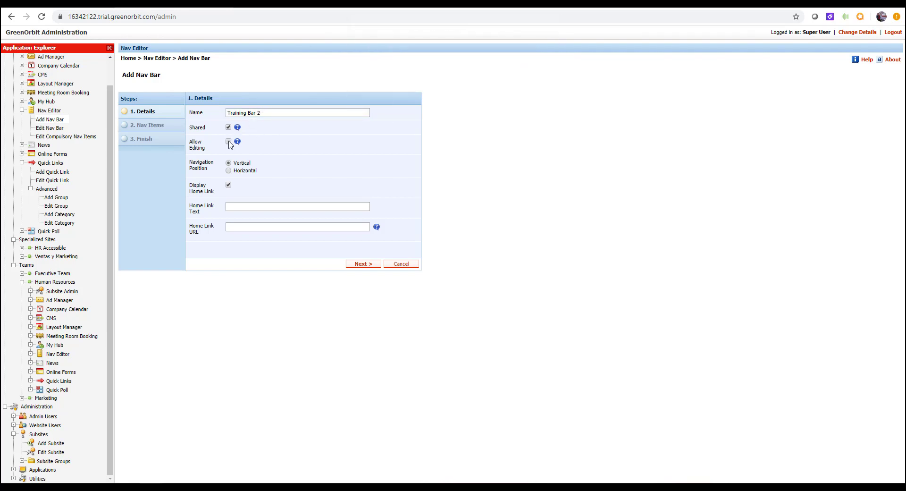
# Step: Allow editing, set the home link text to Training Bar and its URL to /training/, and continue to the nav items
pyautogui.click(241, 209)
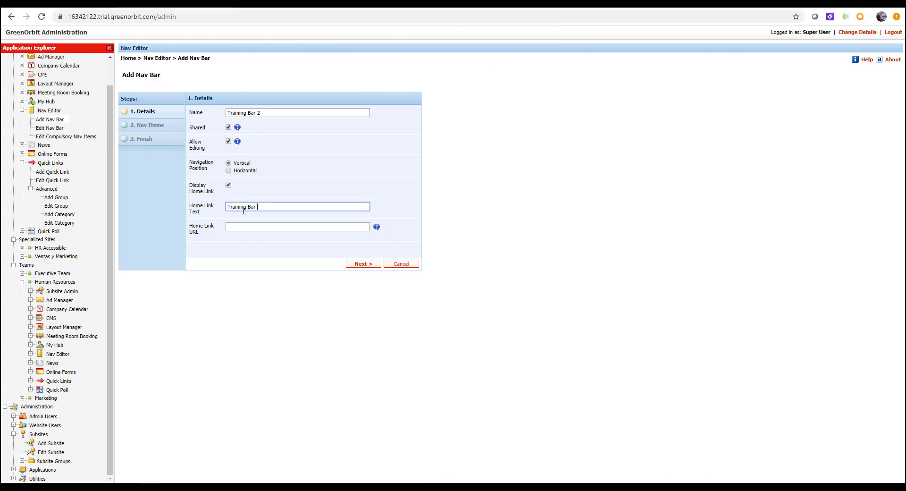
pyautogui.click(256, 225)
pyautogui.click(367, 264)
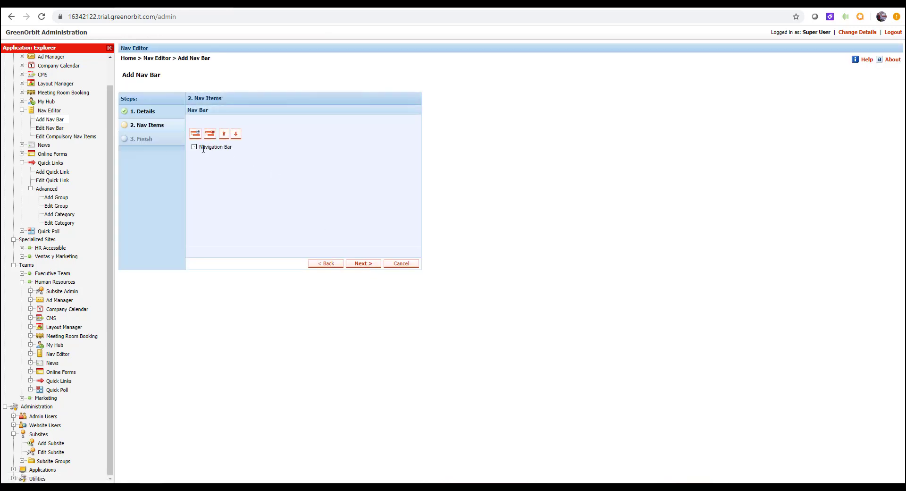
# Step: Add three top-level items to the navigation bar, naming the first one Ttaining
pyautogui.click(195, 134)
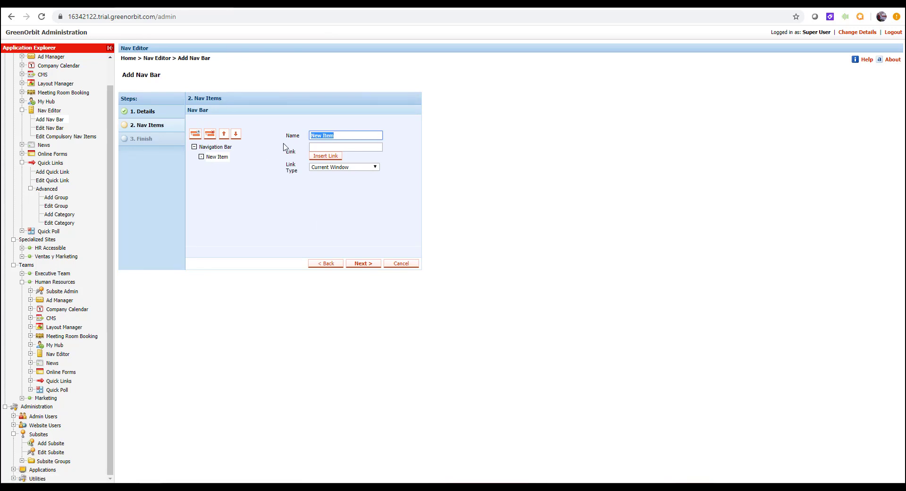
pyautogui.write('Ttaining')
pyautogui.click(211, 146)
pyautogui.click(195, 134)
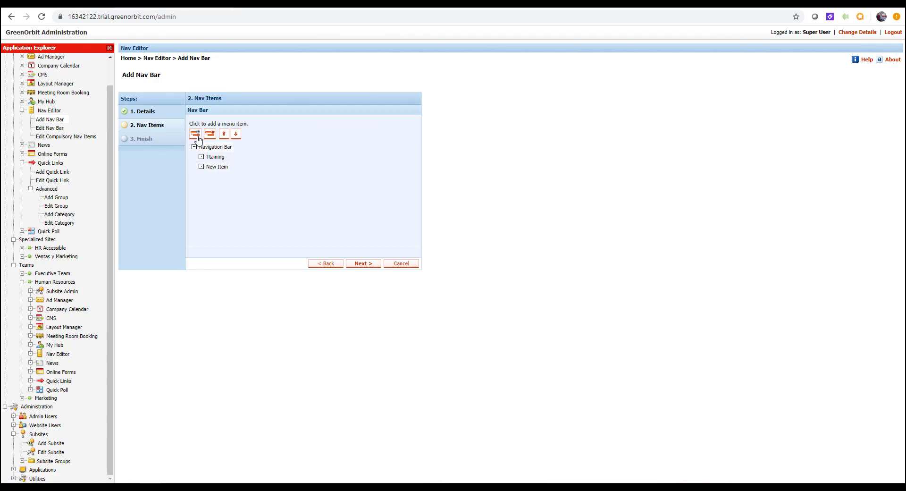
pyautogui.click(196, 134)
# Step: Name the second nav item Video and the third nav item New Hire
pyautogui.click(217, 167)
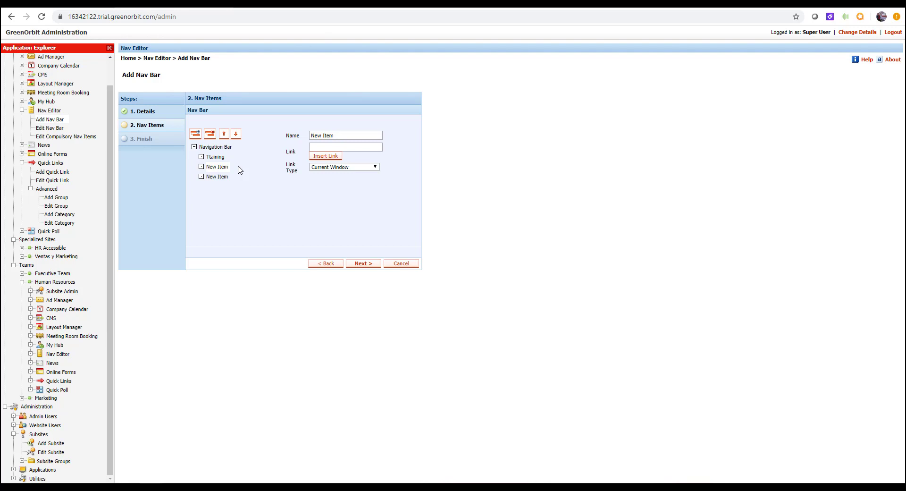
pyautogui.click(339, 136)
pyautogui.moveTo(347, 136); pyautogui.dragTo(274, 140)
pyautogui.write('Video')
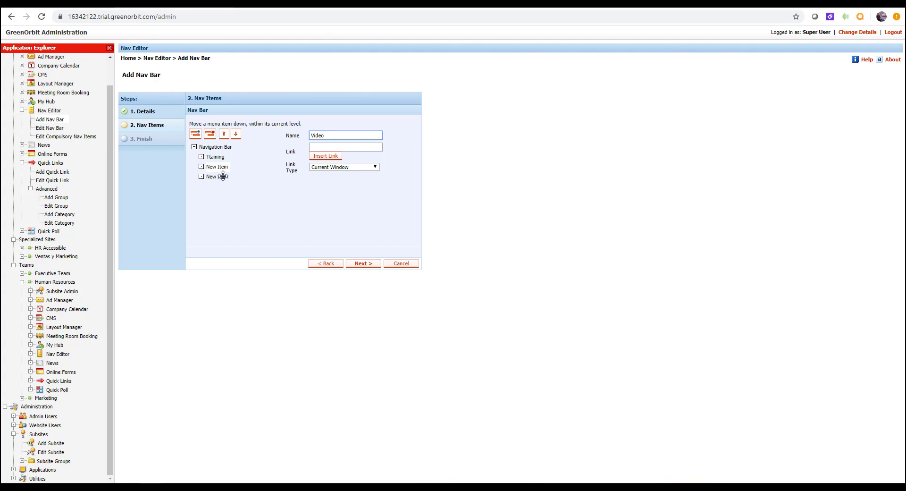
pyautogui.click(220, 177)
pyautogui.click(343, 136)
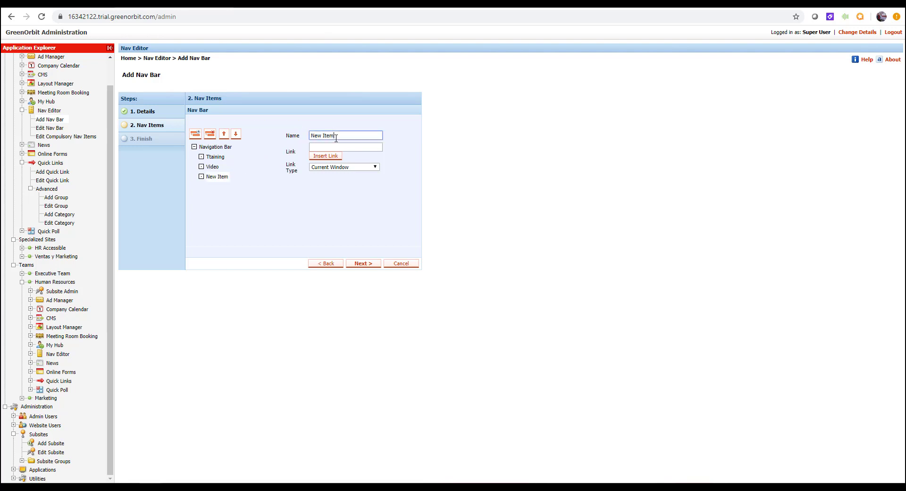
pyautogui.moveTo(343, 136); pyautogui.dragTo(278, 142)
pyautogui.write('New Hire')
# Step: Link the Ttaining item to the New Hire page in the CMS - Training folder and finish creating the nav bar
pyautogui.click(216, 156)
pyautogui.click(324, 156)
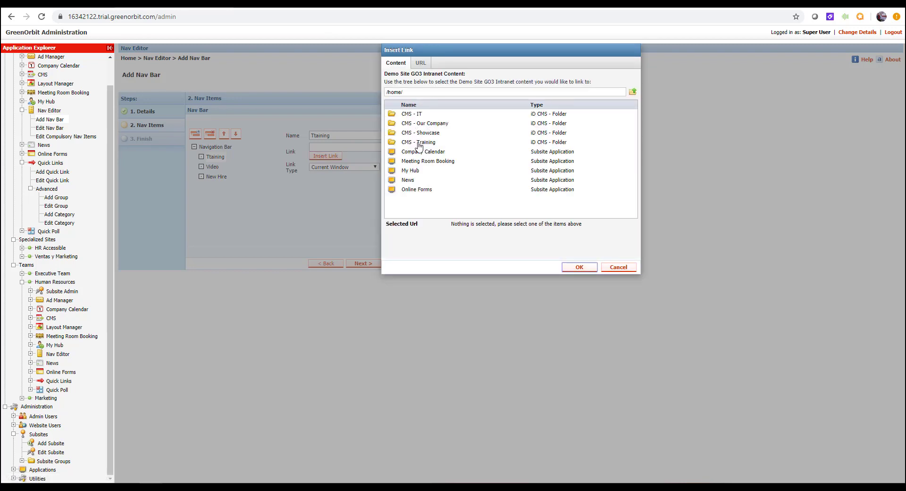
pyautogui.doubleClick(418, 142)
pyautogui.click(418, 124)
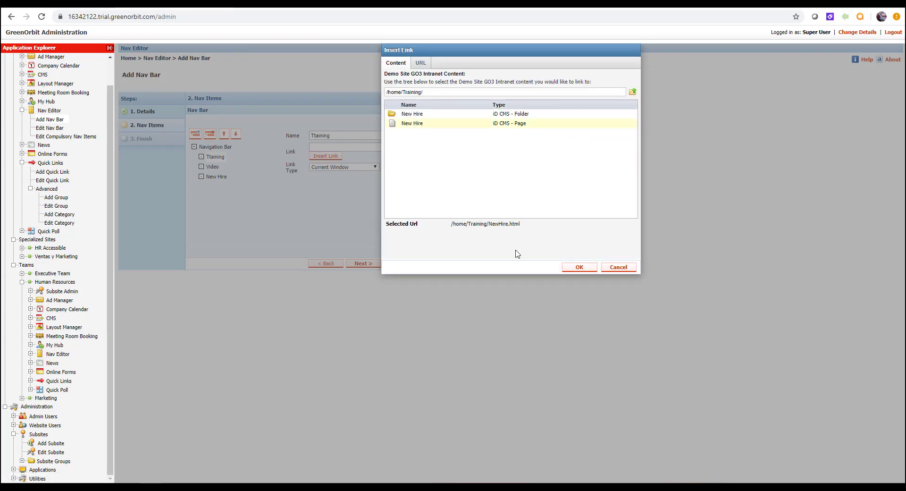
pyautogui.click(581, 268)
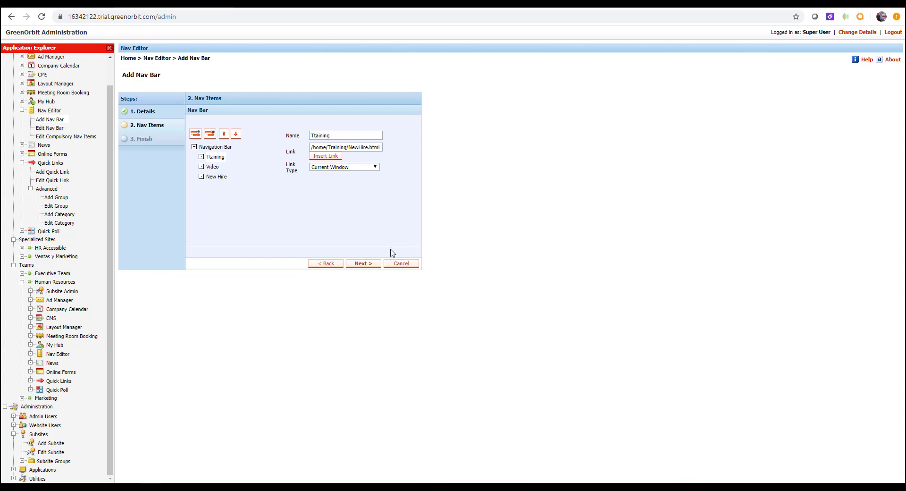
pyautogui.click(368, 264)
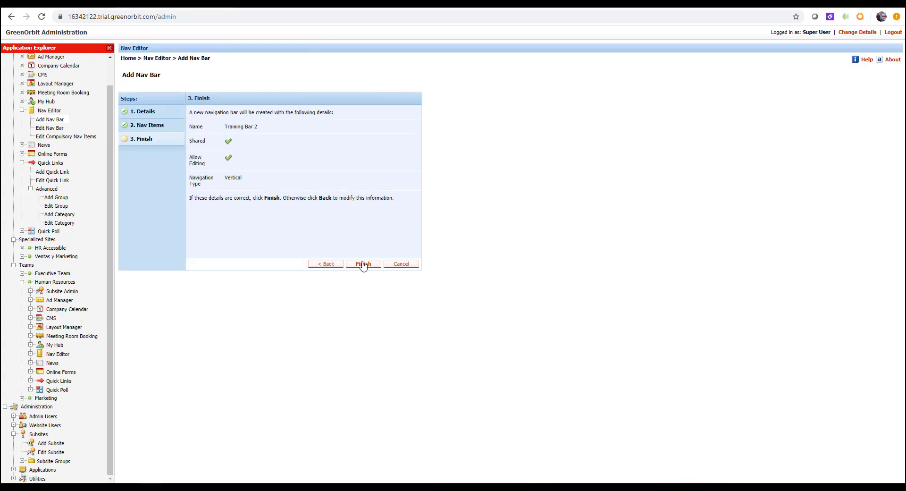
pyautogui.click(368, 265)
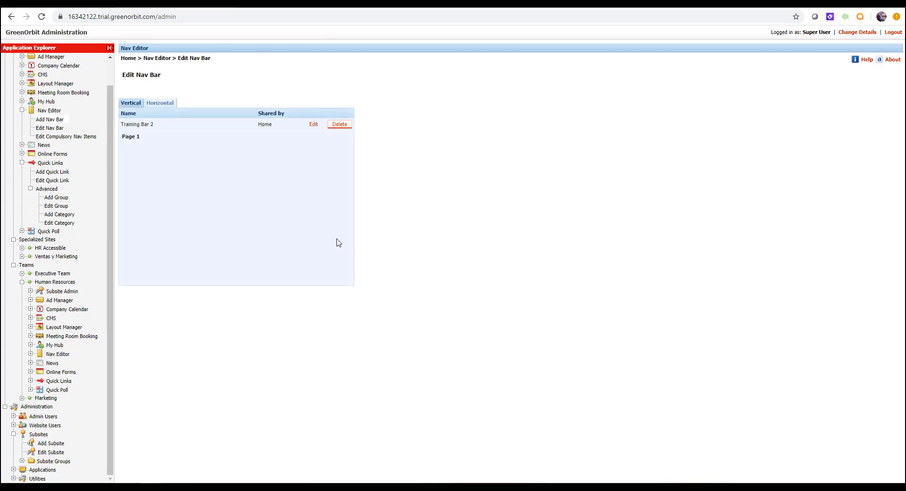
# Step: Reopen Training Bar 2 for editing, add a sub-item named Training Bar 2 under Ttaining, and save the nav bar
pyautogui.click(314, 124)
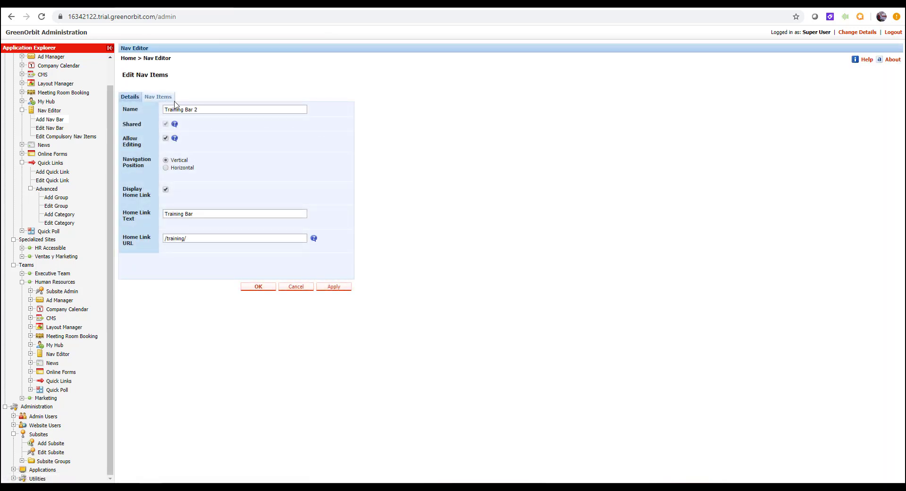
pyautogui.click(162, 103)
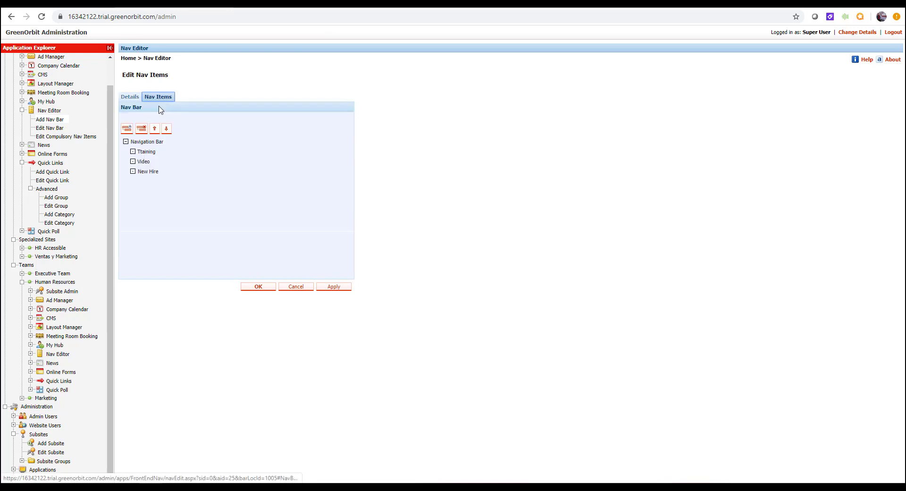
pyautogui.click(140, 152)
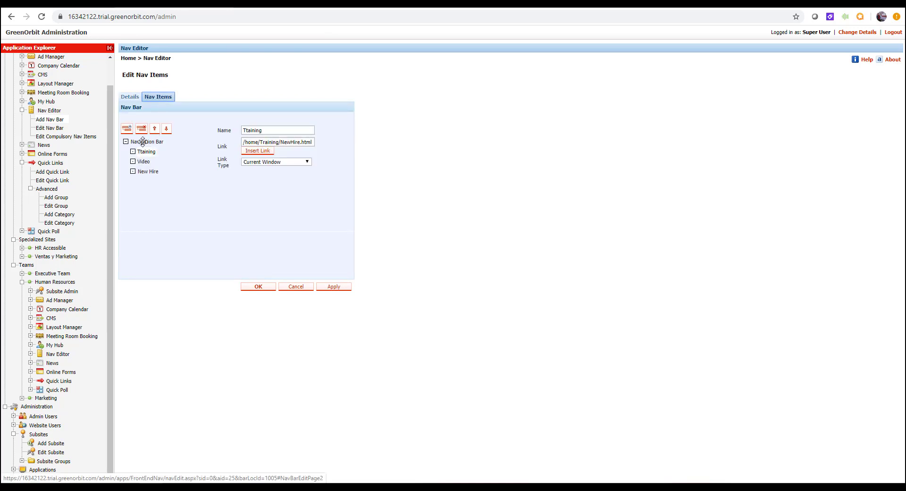
pyautogui.click(127, 128)
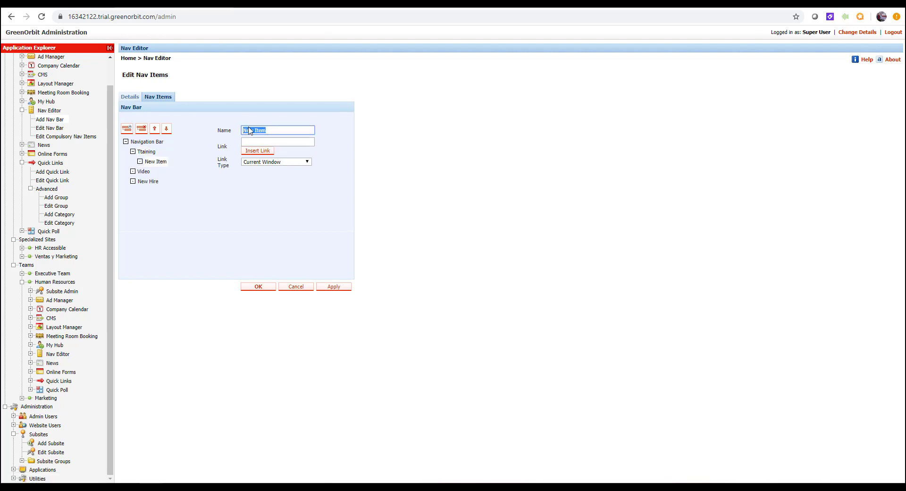
pyautogui.write('Training Bar 2')
pyautogui.click(263, 291)
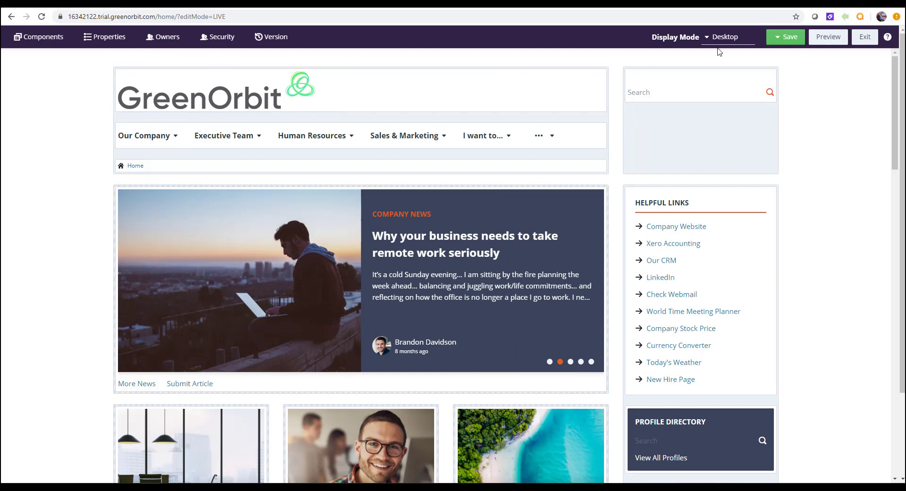
# Step: Set the Navigation component in the home page layout to the Home site's vertical Training Bar 2 and save its properties
pyautogui.click(52, 38)
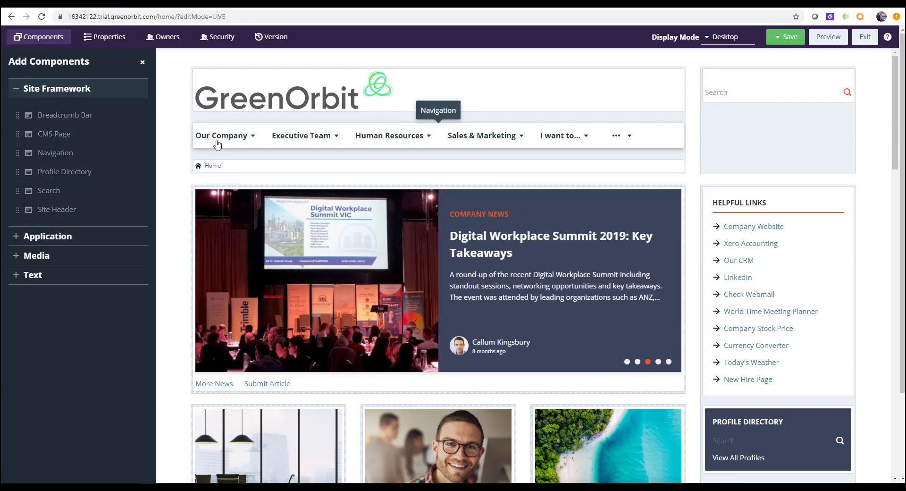
pyautogui.click(217, 144)
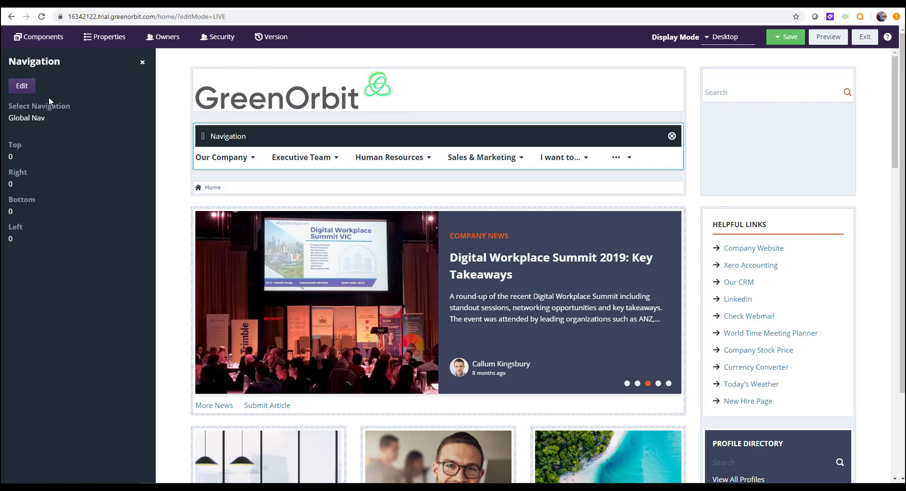
pyautogui.click(27, 93)
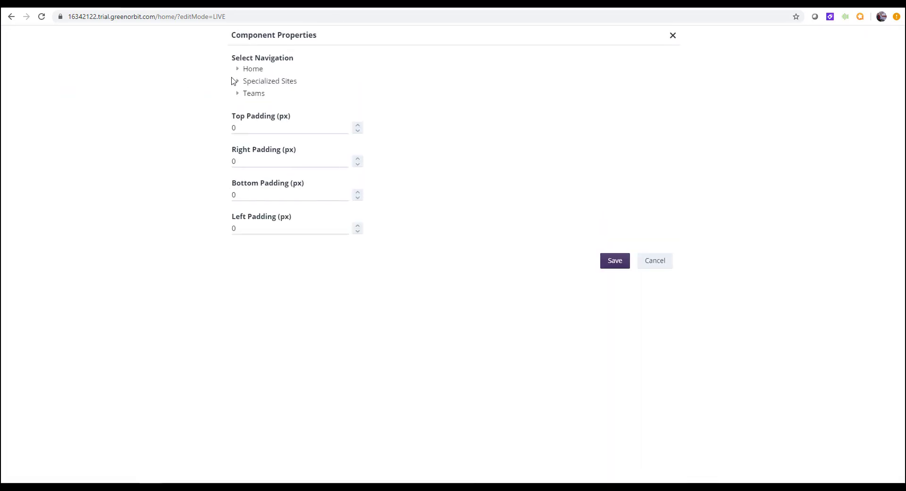
pyautogui.click(239, 71)
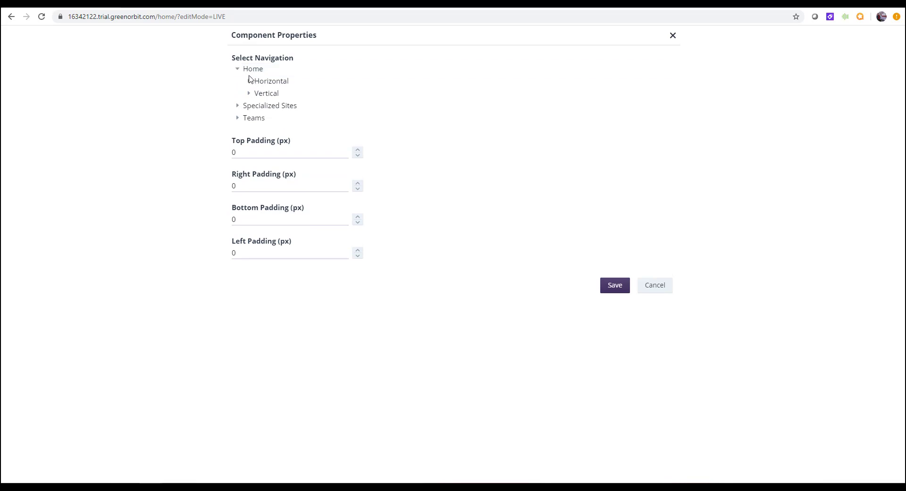
pyautogui.click(248, 83)
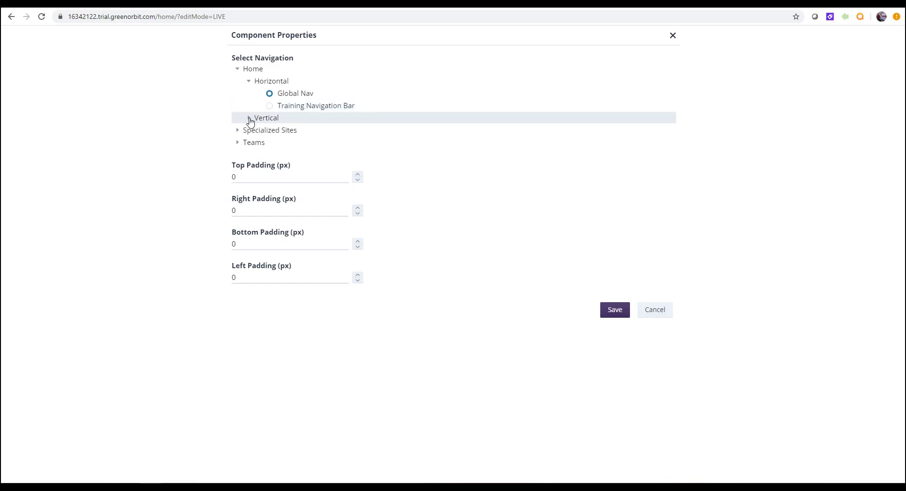
pyautogui.click(249, 118)
pyautogui.click(269, 130)
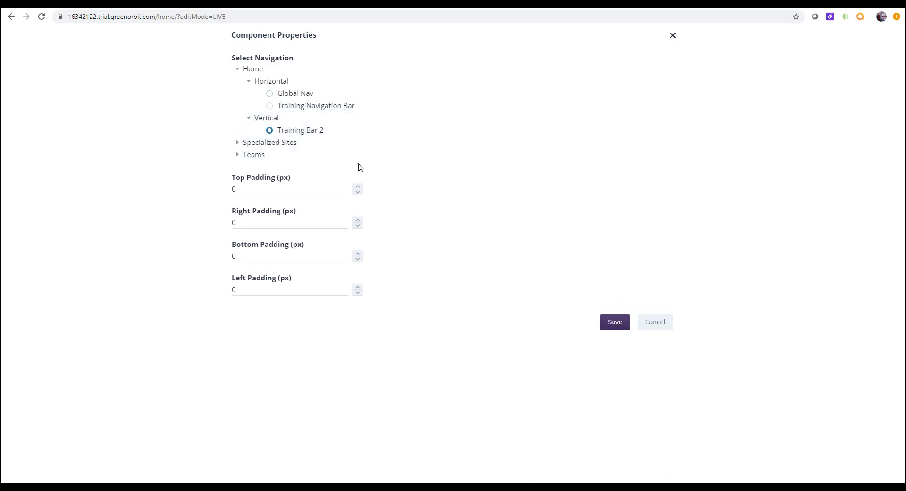
pyautogui.click(616, 323)
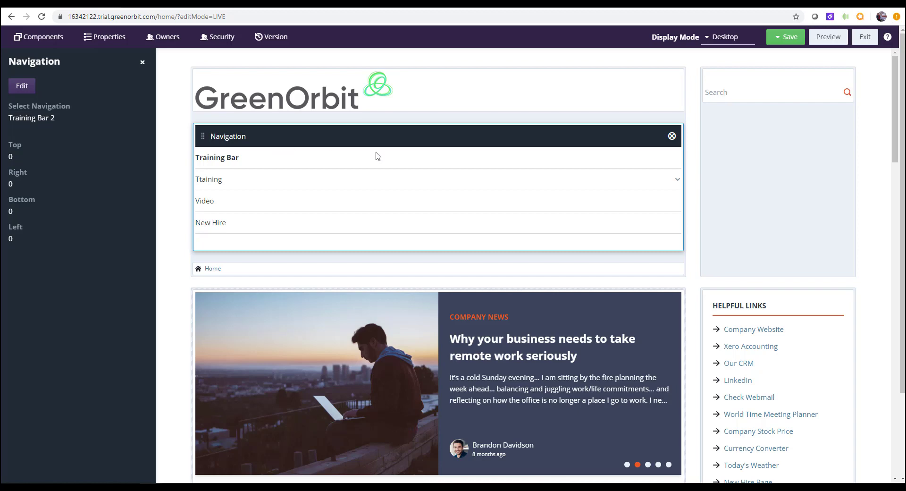
# Step: Preview the home page and expand the Ttaining item to check its sub-items
pyautogui.click(830, 40)
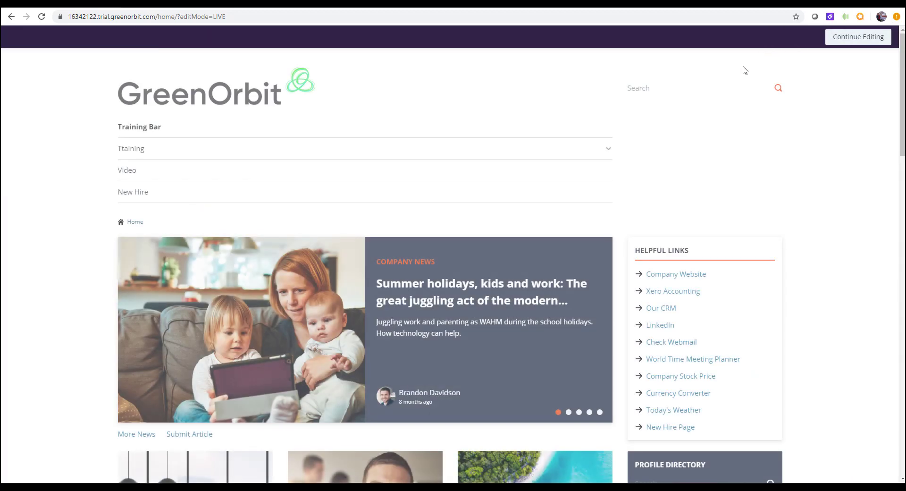
pyautogui.click(609, 150)
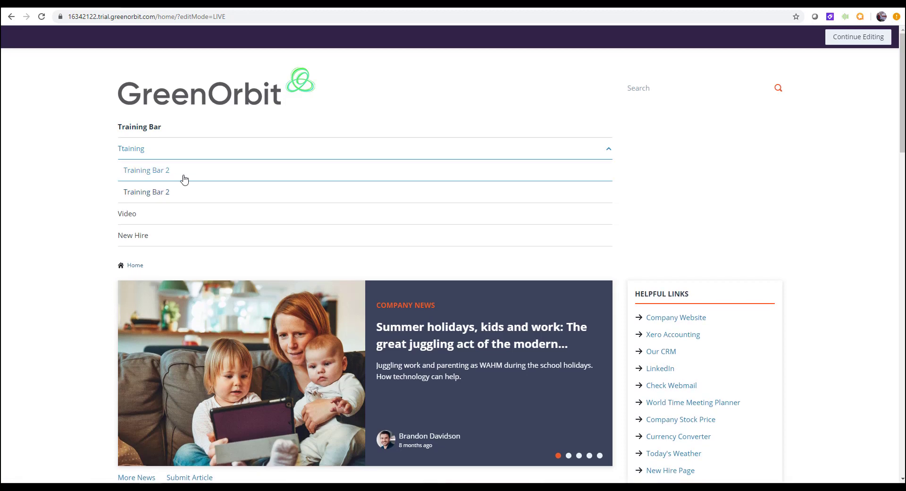